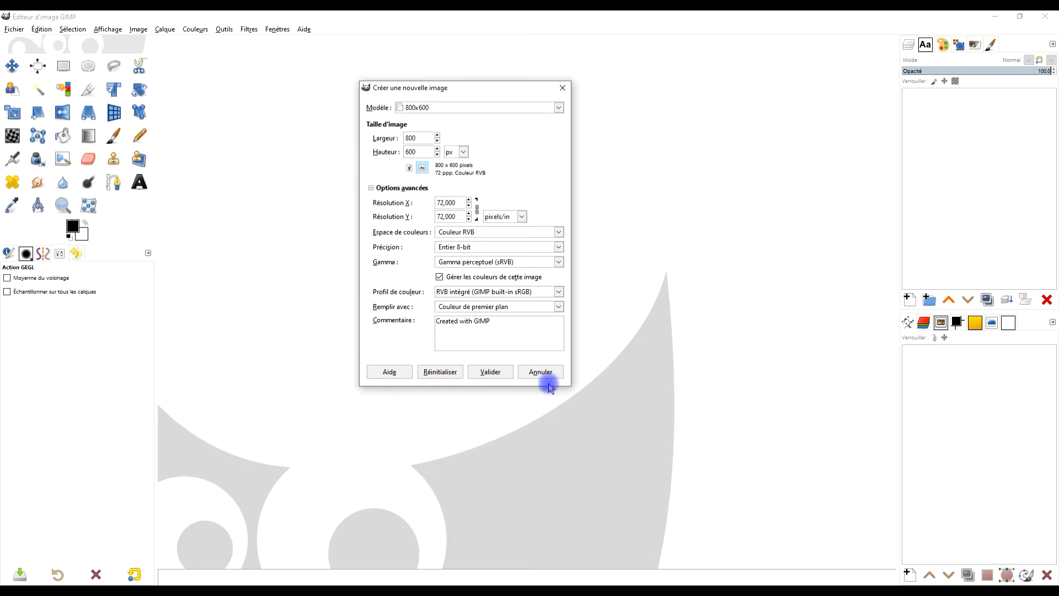
- Create the 800 x 600 px image filled with the foreground colour, and set the foreground colour to dark red a40000
{"action": "left_click", "coordinate": [498, 373]}
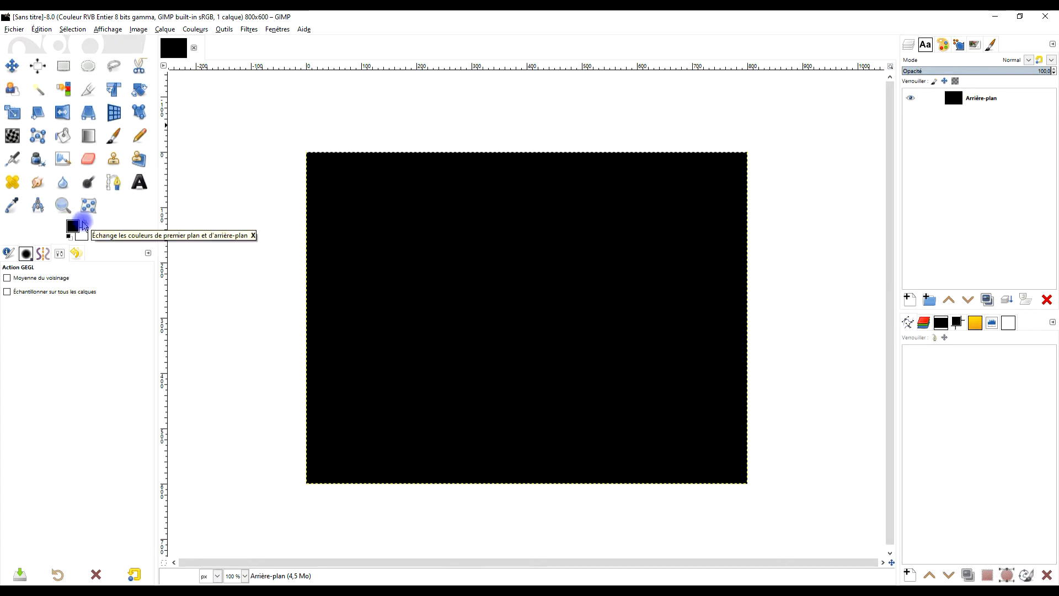
{"action": "left_click", "coordinate": [74, 226]}
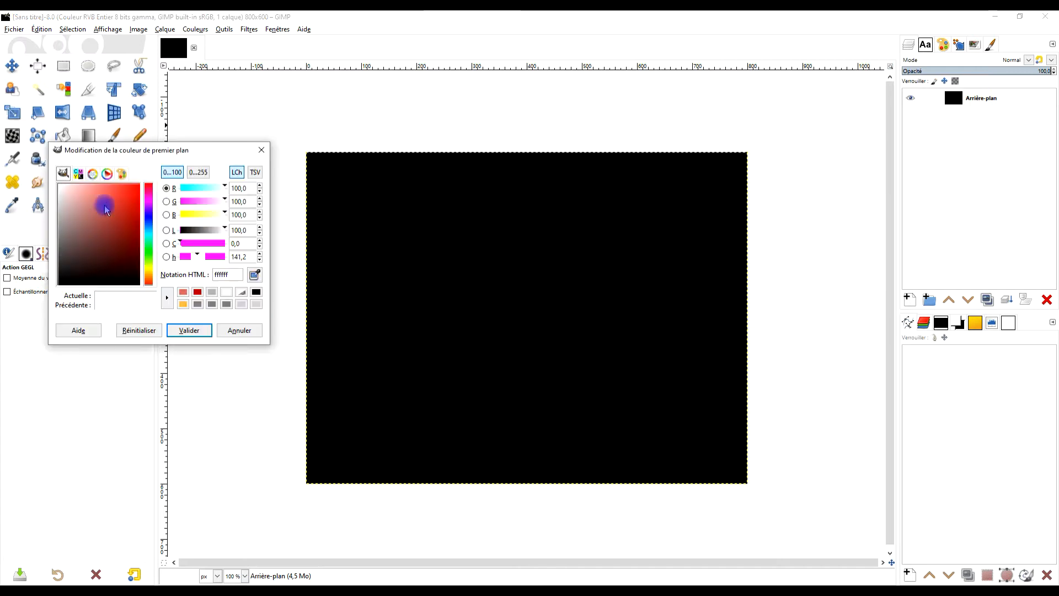
{"action": "left_click_drag", "start_coordinate": [128, 208], "coordinate": [143, 223]}
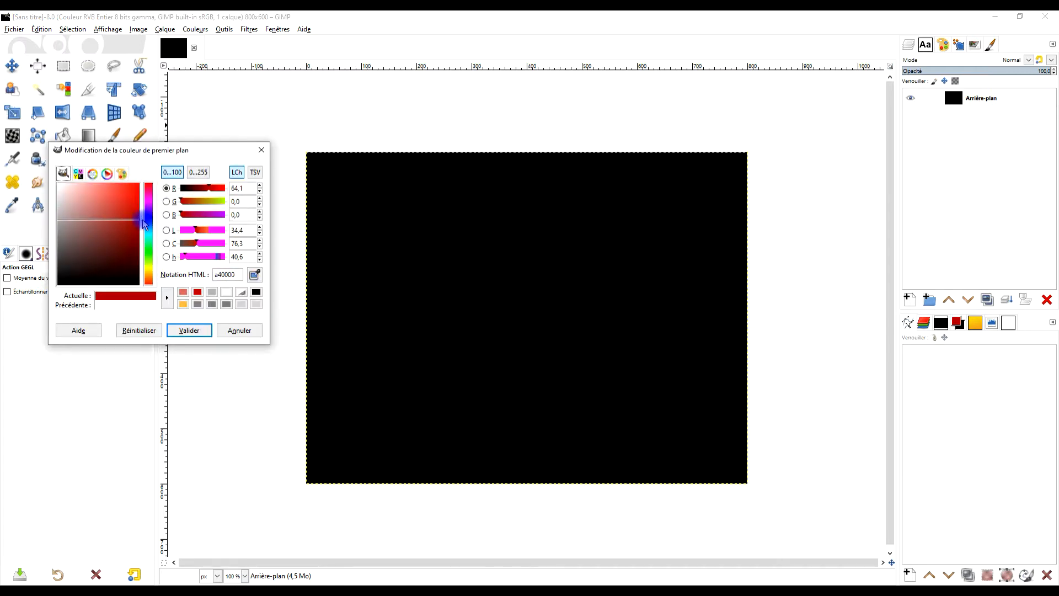
{"action": "left_click", "coordinate": [189, 329]}
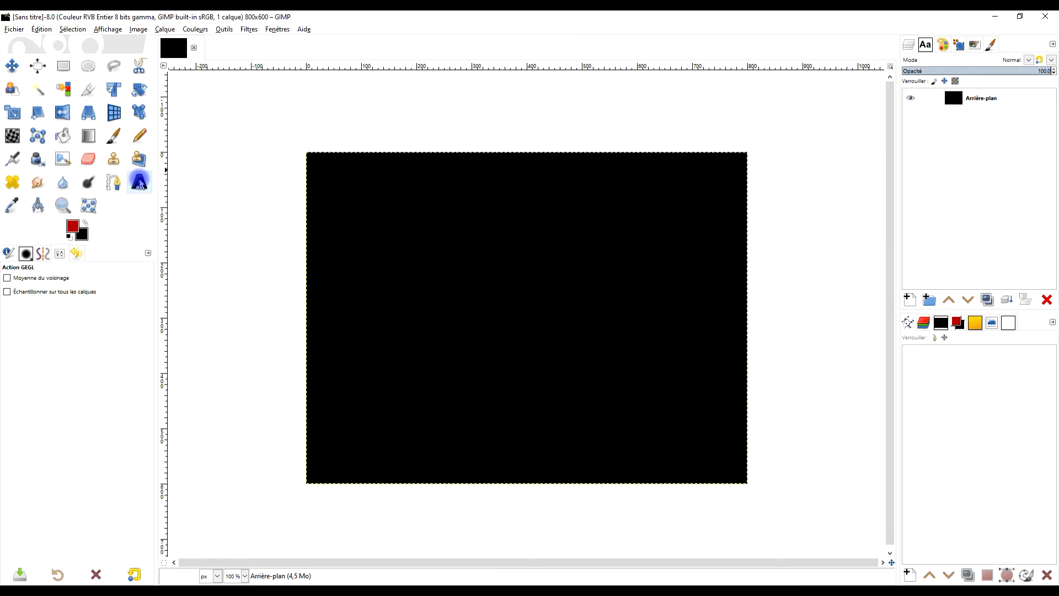
- Add the text EXPANSION in Arial Bold at 150 px and shift it to span the canvas width evenly
{"action": "left_click", "coordinate": [139, 182]}
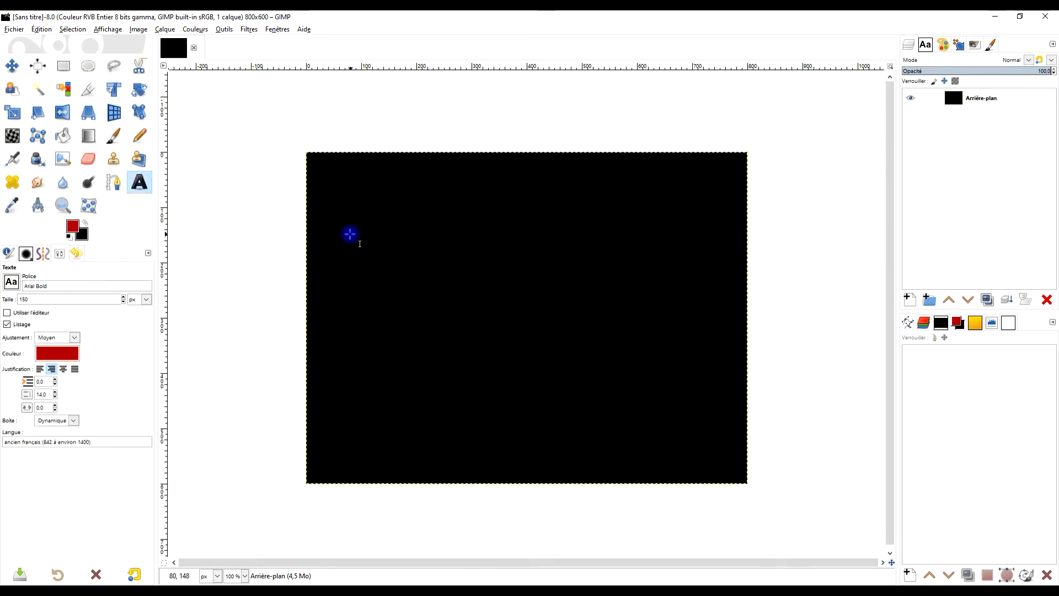
{"action": "left_click", "coordinate": [375, 295]}
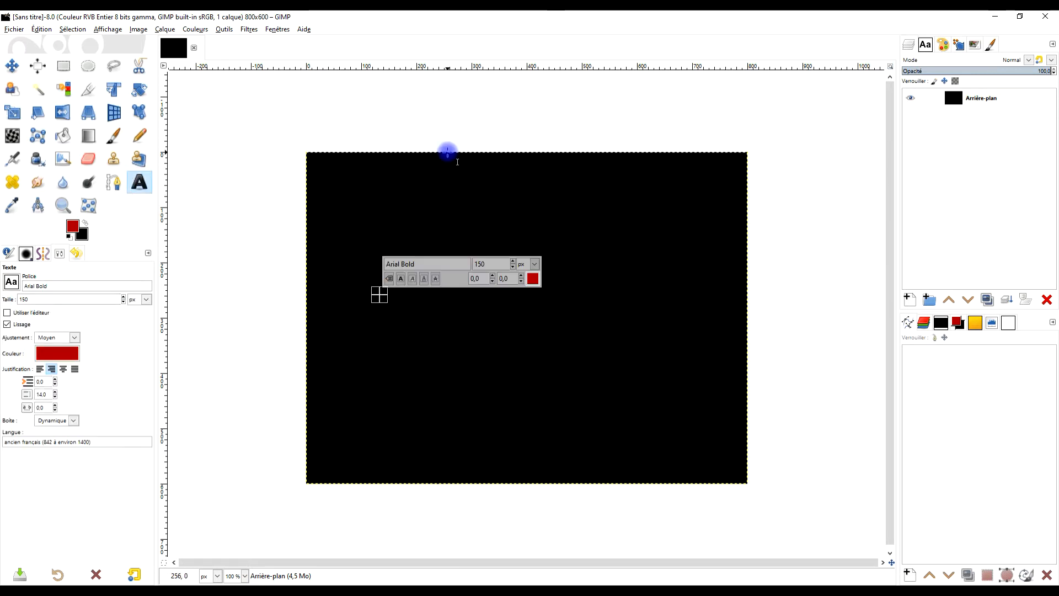
{"action": "type", "text": "E"}
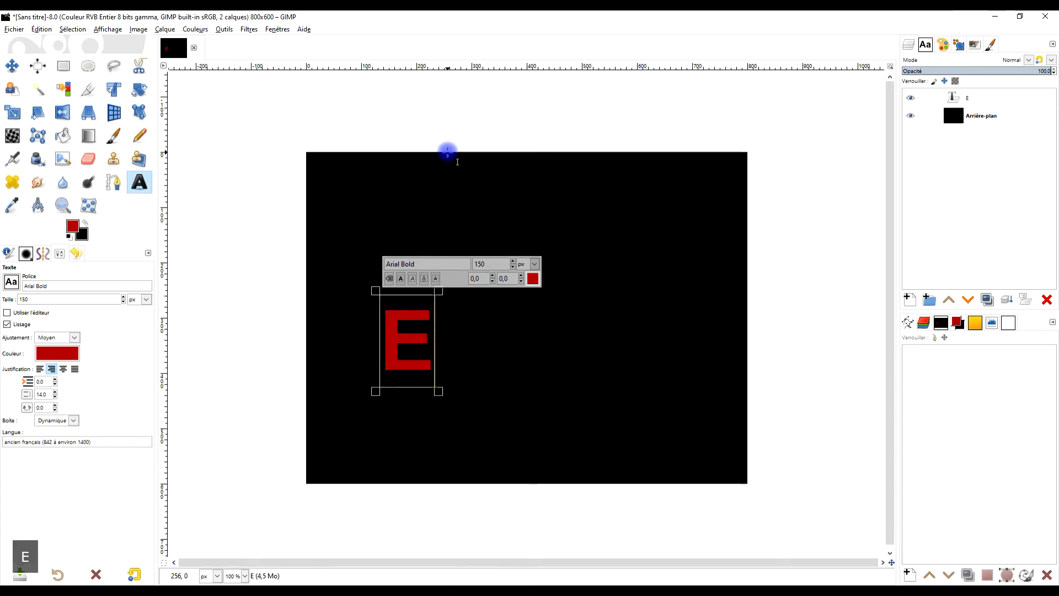
{"action": "type", "text": "XPANSION"}
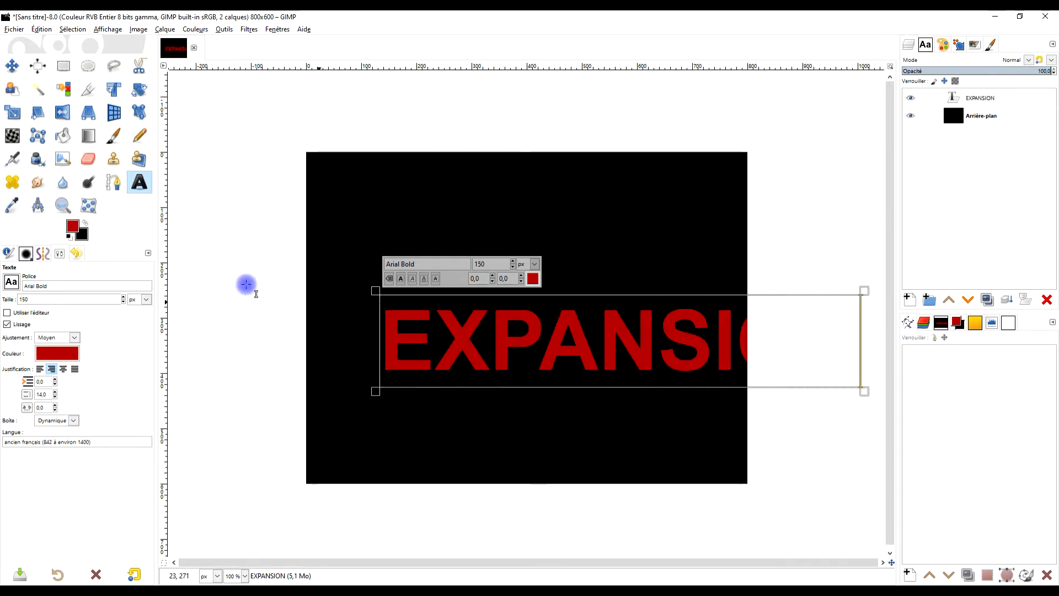
{"action": "left_click", "coordinate": [12, 65]}
{"action": "left_click_drag", "start_coordinate": [506, 339], "coordinate": [413, 352]}
- Reduce the font size of the whole EXPANSION text to 128 px
{"action": "left_click", "coordinate": [139, 182]}
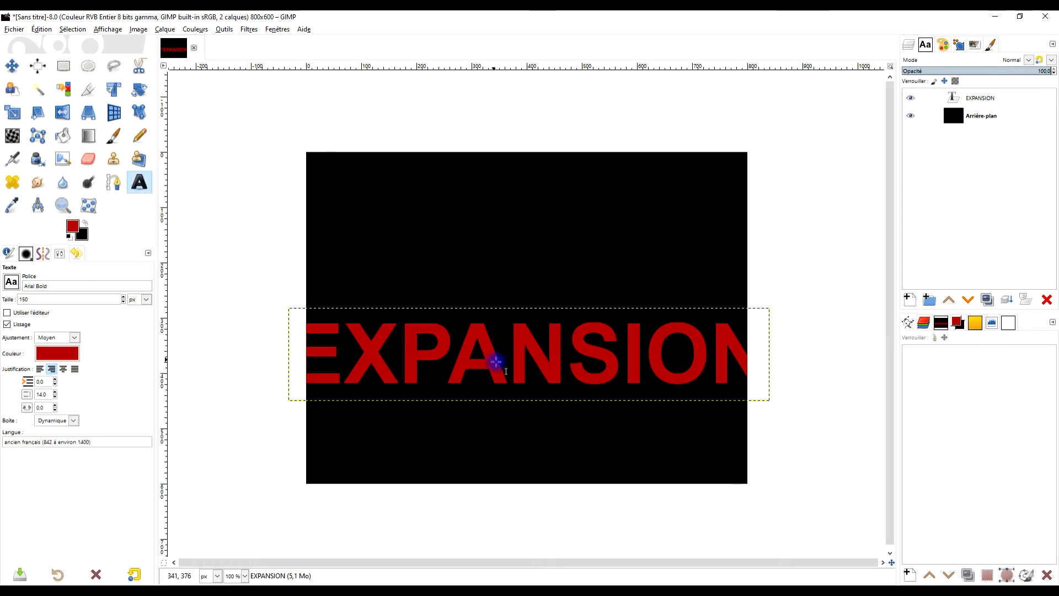
{"action": "left_click", "coordinate": [508, 361]}
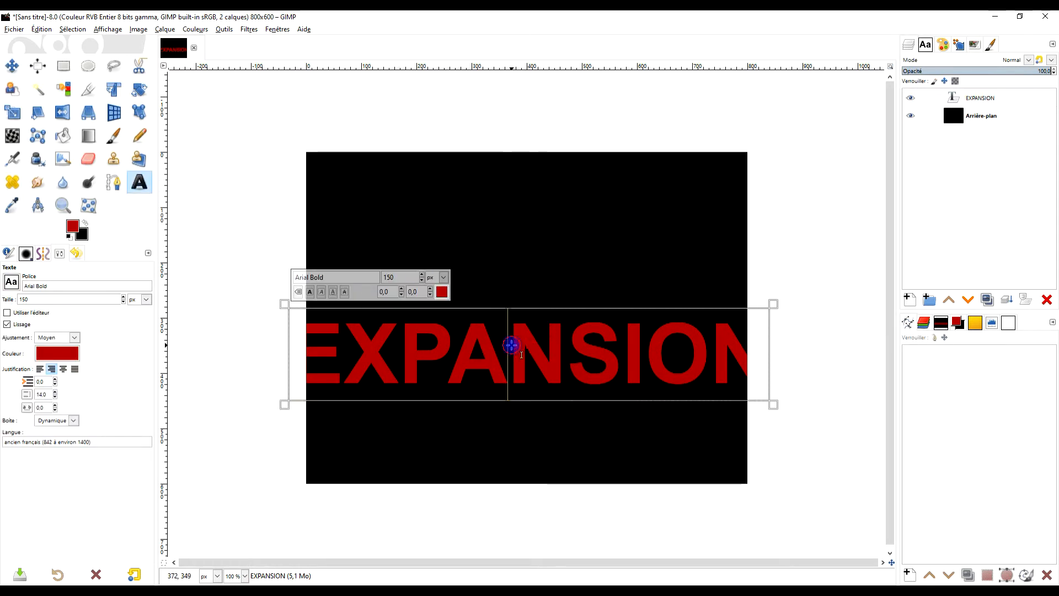
{"action": "key", "text": "ctrl+a"}
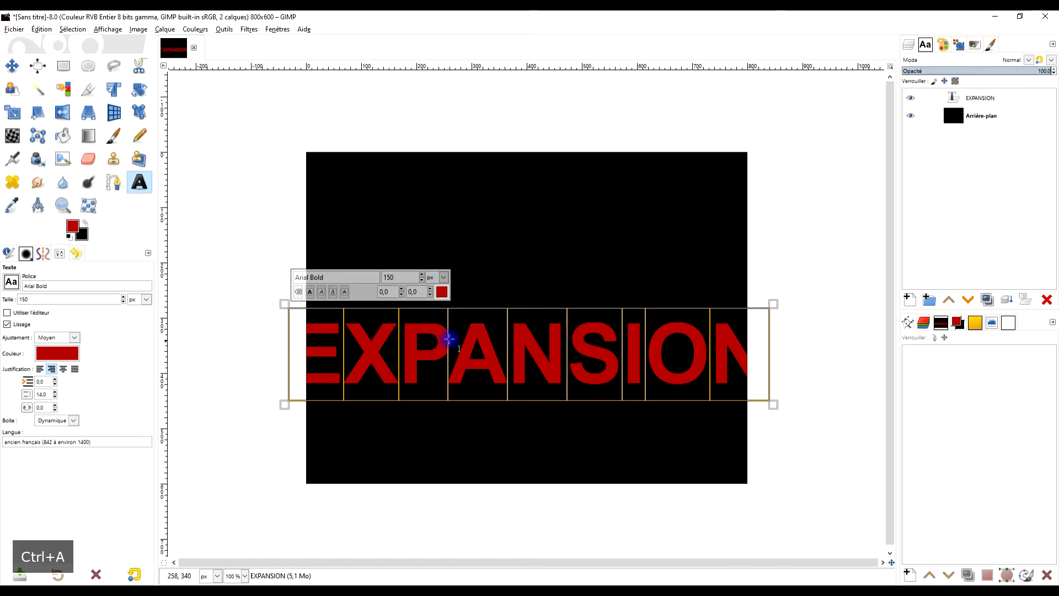
{"action": "left_click", "coordinate": [422, 281]}
{"action": "left_click", "coordinate": [422, 281]}
{"action": "left_click", "coordinate": [412, 344]}
{"action": "left_click", "coordinate": [460, 346]}
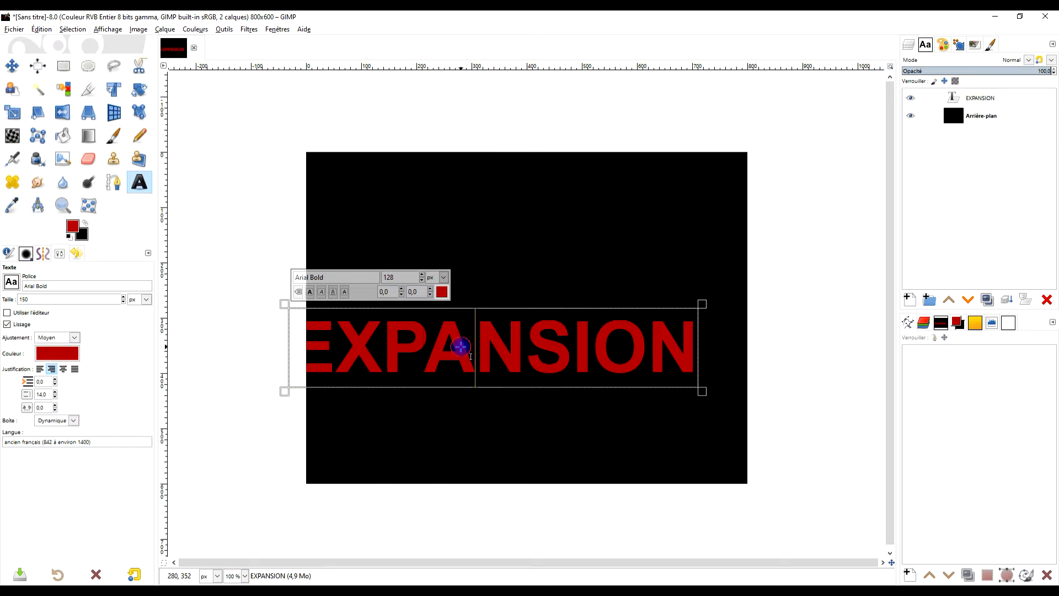
- Move the EXPANSION text so it is horizontally centred in the lower half of the canvas
{"action": "left_click", "coordinate": [430, 342]}
{"action": "key", "text": "ctrl+a"}
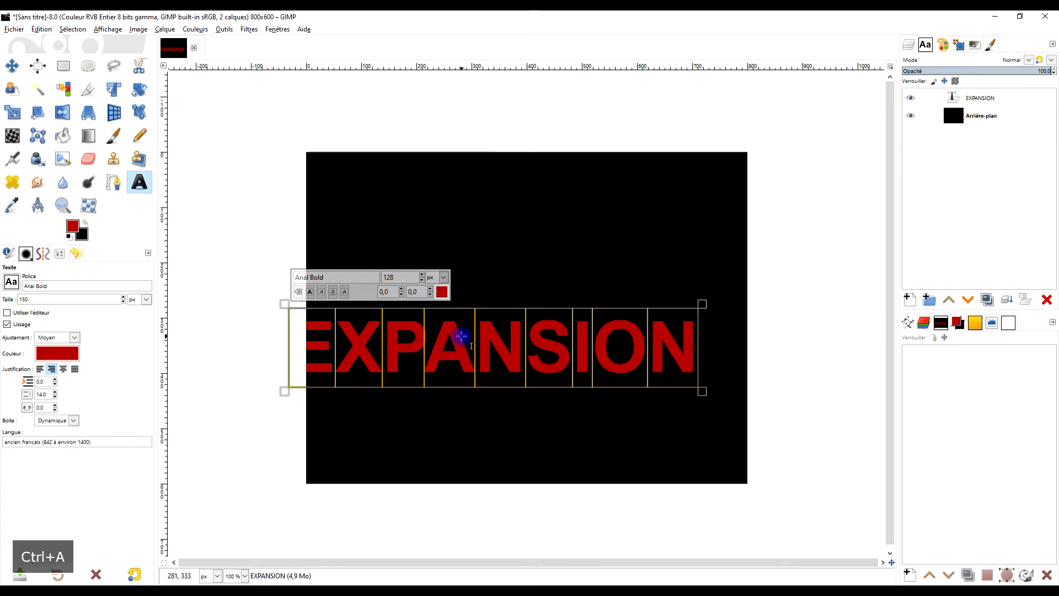
{"action": "left_click", "coordinate": [12, 66]}
{"action": "left_click_drag", "start_coordinate": [416, 338], "coordinate": [450, 367]}
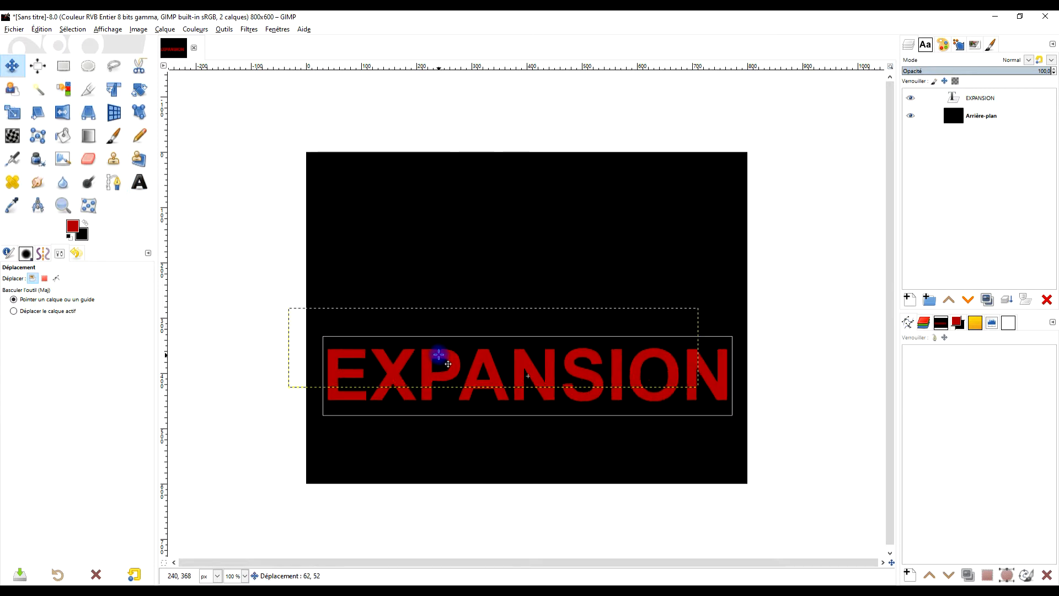
- Start the Long Shadow filter (Ombre longue) on the EXPANSION text and set its shadow colour to white
{"action": "left_click", "coordinate": [249, 37]}
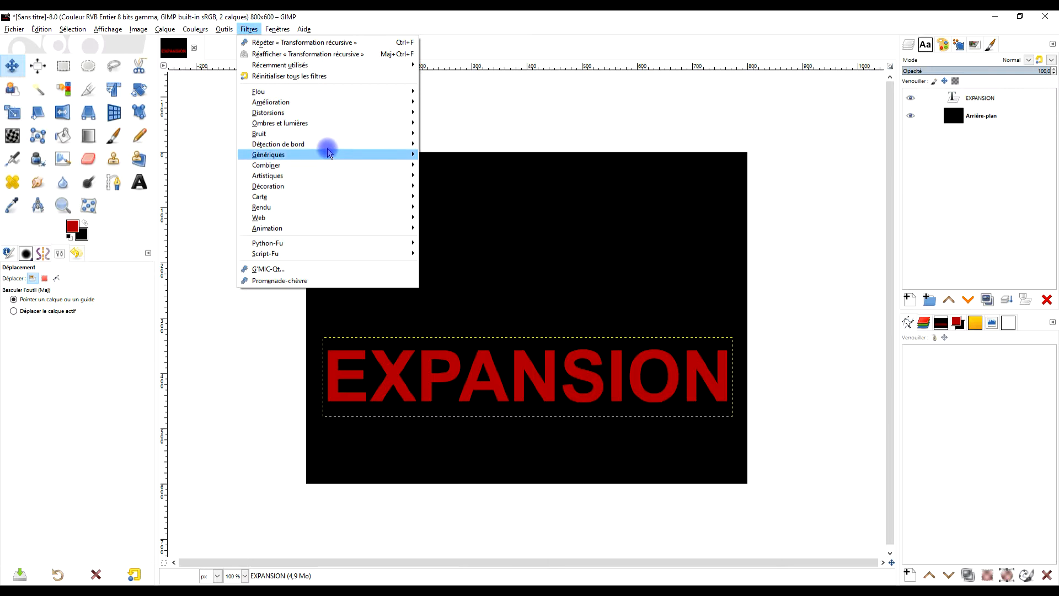
{"action": "mouse_move", "coordinate": [331, 123]}
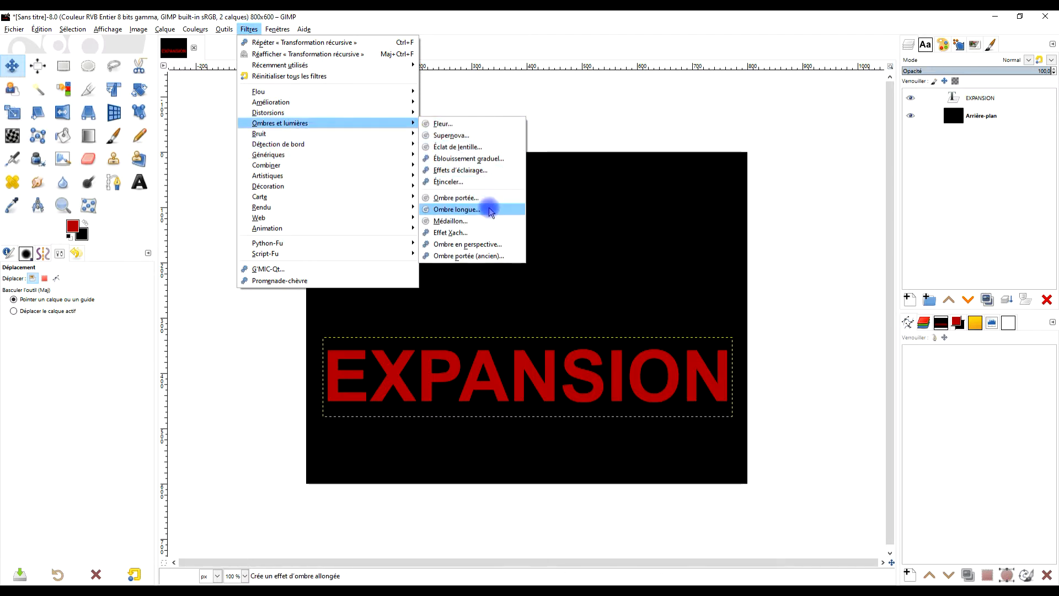
{"action": "left_click", "coordinate": [491, 212]}
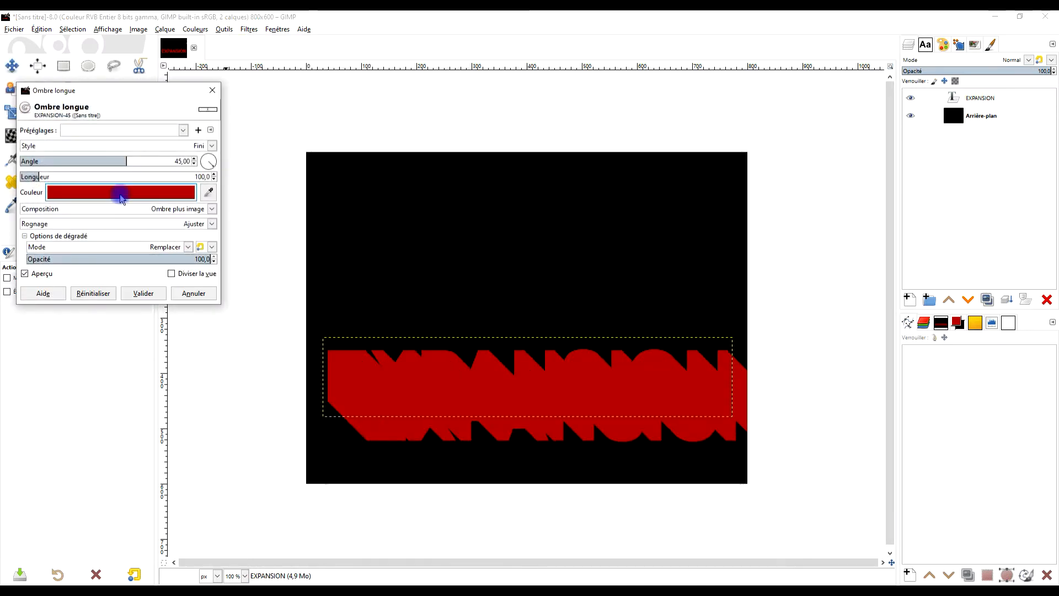
{"action": "left_click", "coordinate": [120, 194]}
{"action": "left_click_drag", "start_coordinate": [61, 213], "coordinate": [1, 115]}
{"action": "left_click", "coordinate": [153, 297]}
- Set the long shadow's length to 6.8 and its angle to 13.94, and apply the filter
{"action": "left_click_drag", "start_coordinate": [33, 174], "coordinate": [21, 176]}
{"action": "left_click_drag", "start_coordinate": [134, 160], "coordinate": [112, 160]}
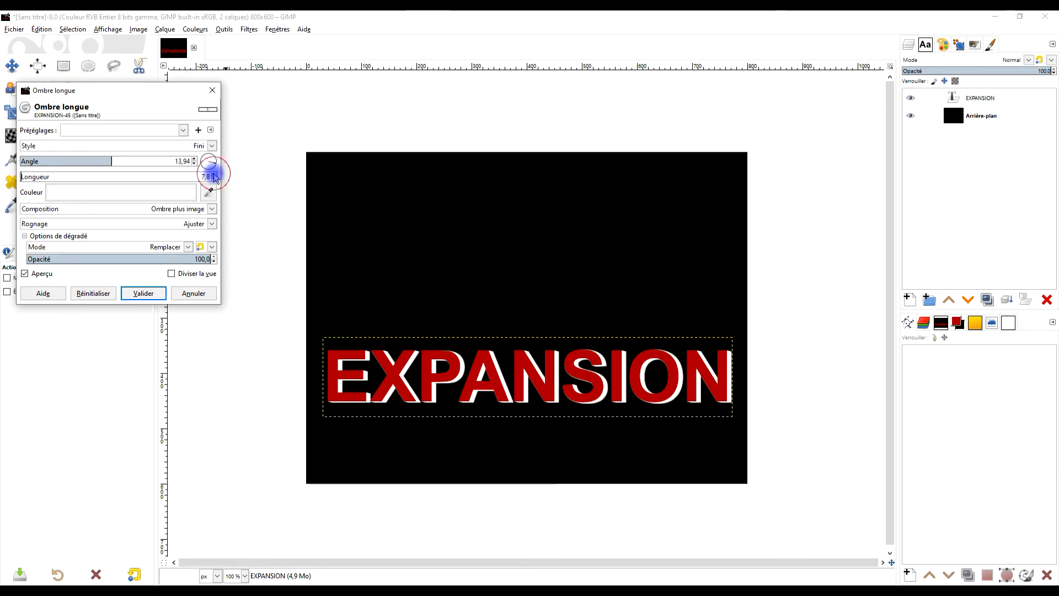
{"action": "left_click", "coordinate": [214, 175]}
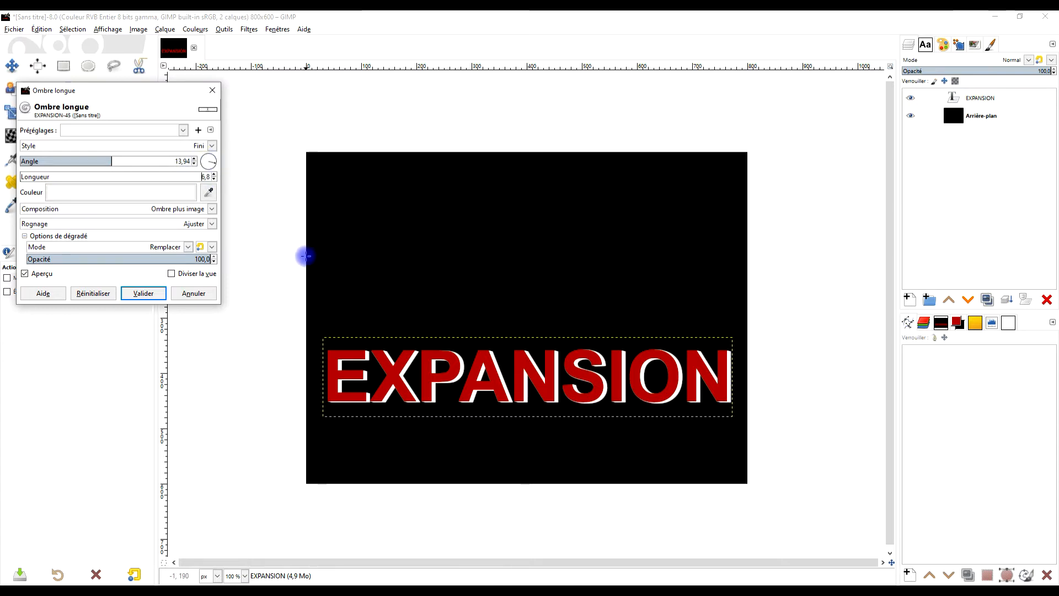
{"action": "left_click", "coordinate": [145, 293]}
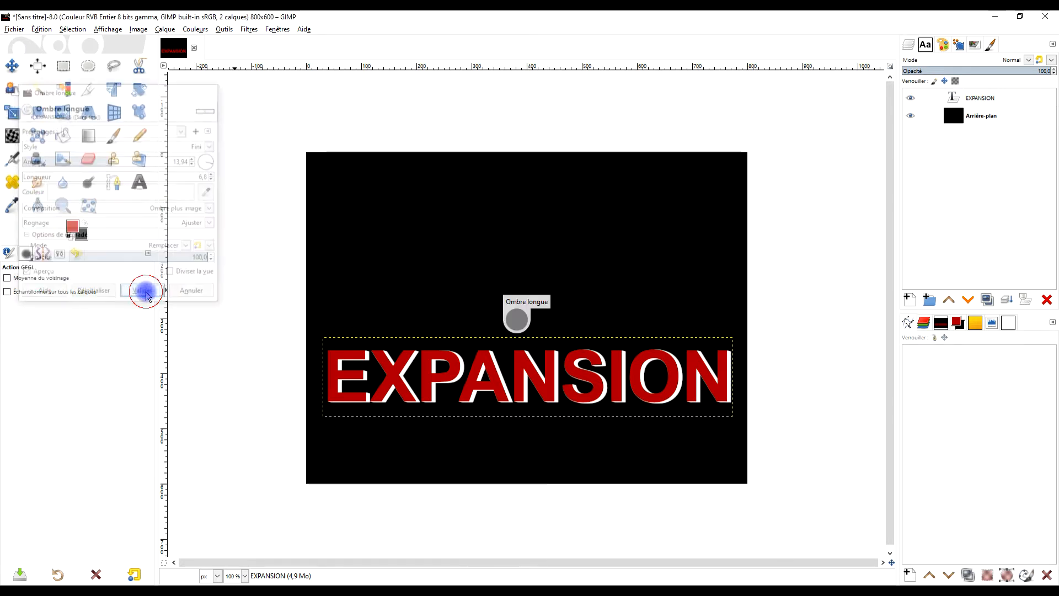
- Start Recursive Transform (Transformation récursive) on the EXPANSION layer with 10 iterations and scale its frame slightly outward from the centre
{"action": "left_click", "coordinate": [248, 29]}
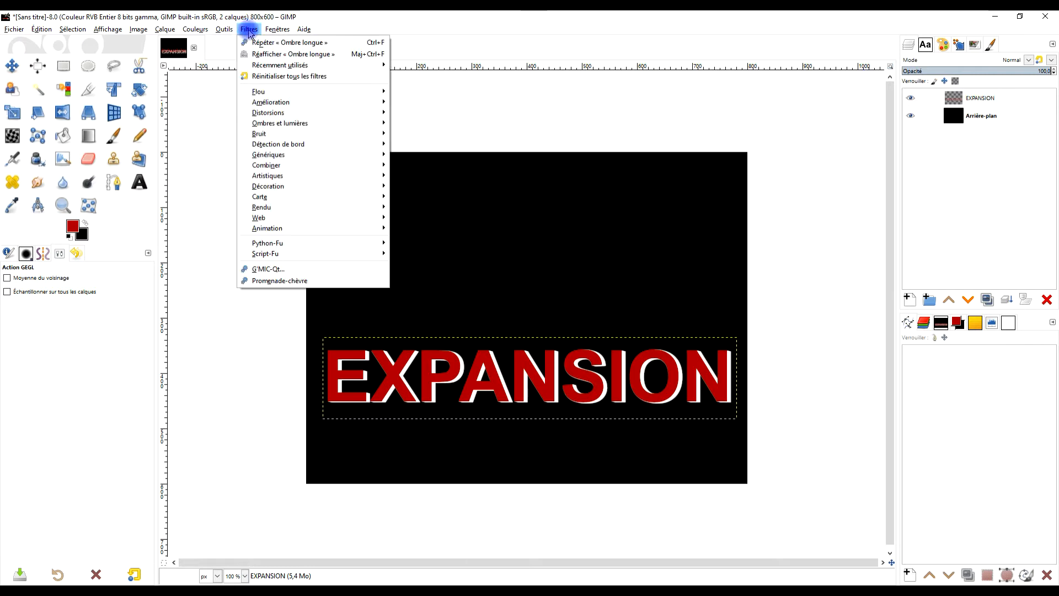
{"action": "mouse_move", "coordinate": [326, 197]}
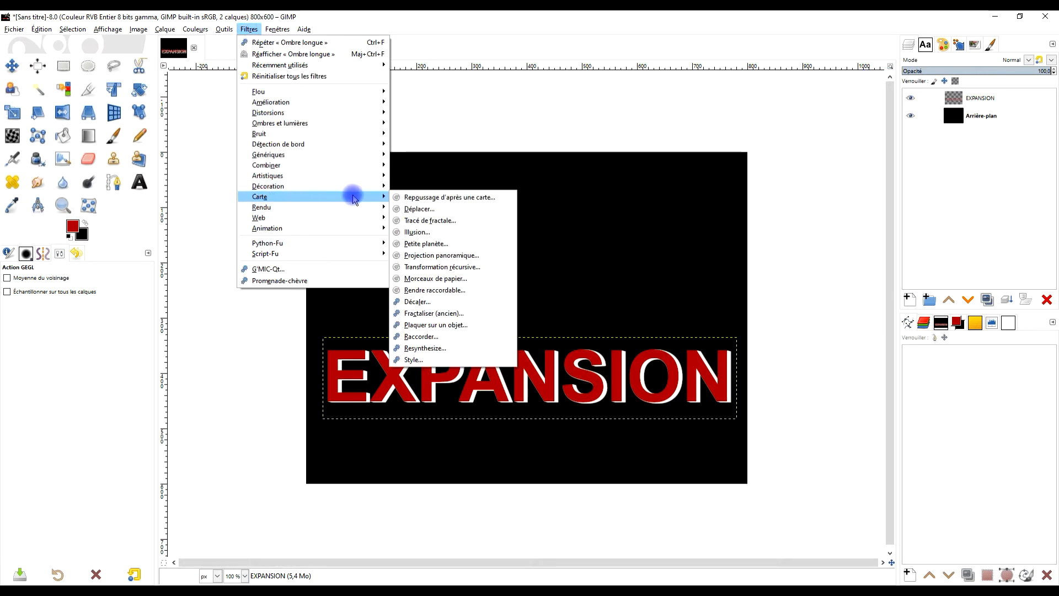
{"action": "left_click", "coordinate": [467, 268]}
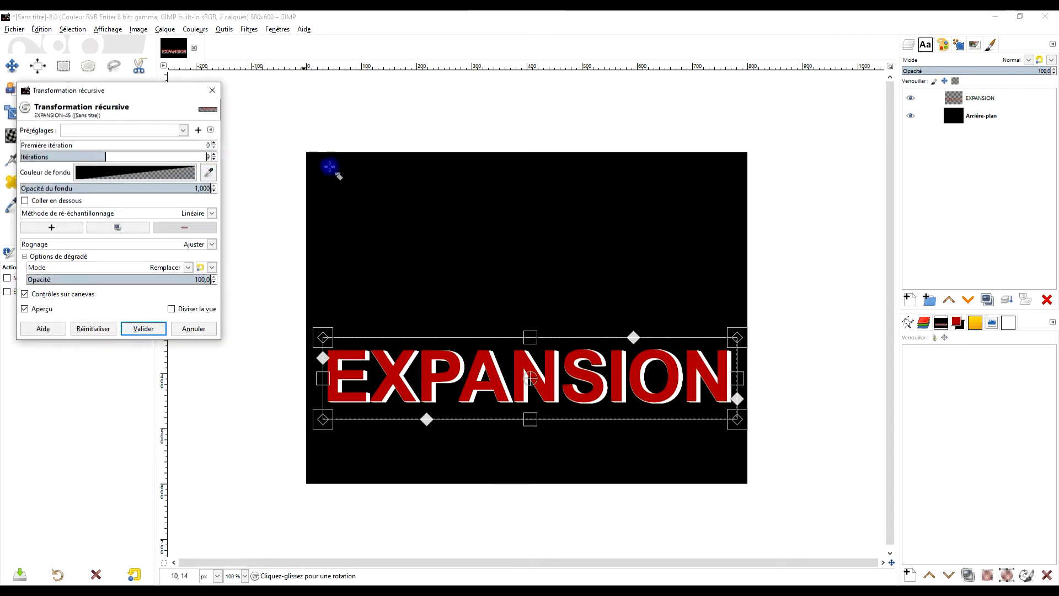
{"action": "left_click", "coordinate": [113, 157]}
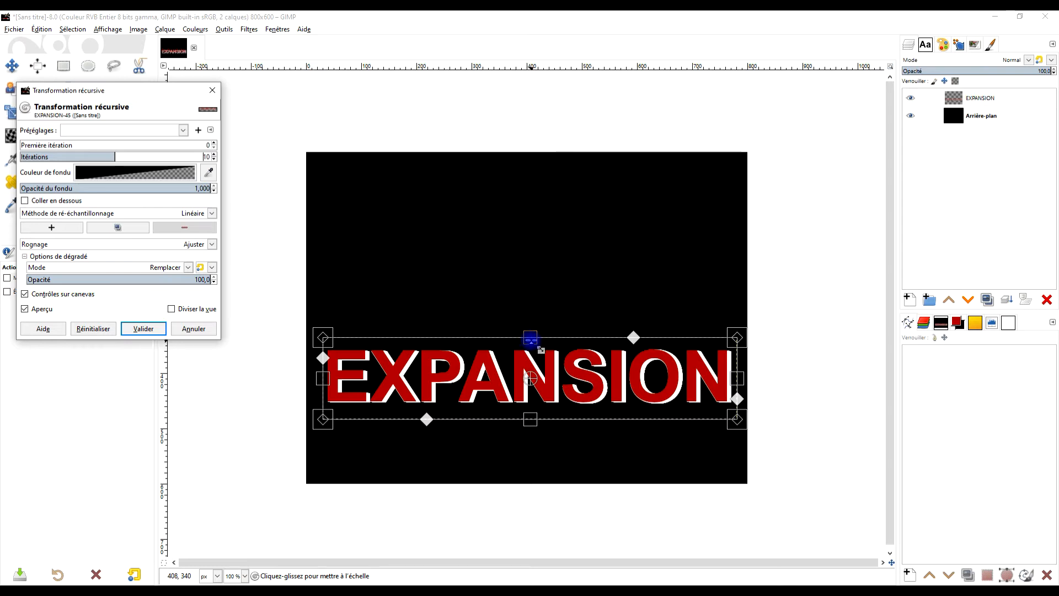
{"action": "left_click_drag", "start_coordinate": [530, 338], "coordinate": [530, 333]}
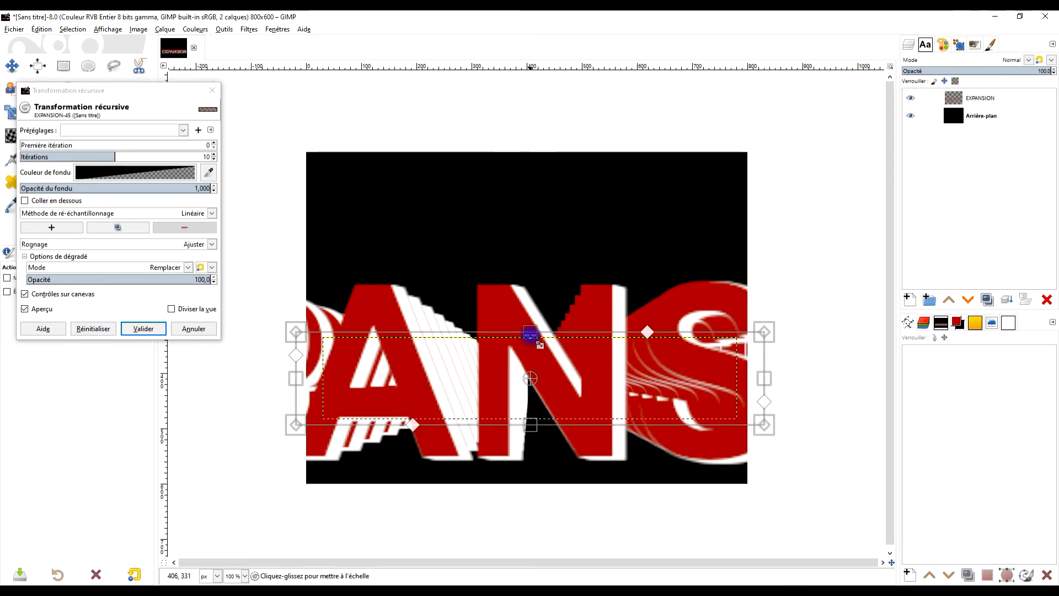
{"action": "left_click_drag", "start_coordinate": [530, 333], "coordinate": [530, 333]}
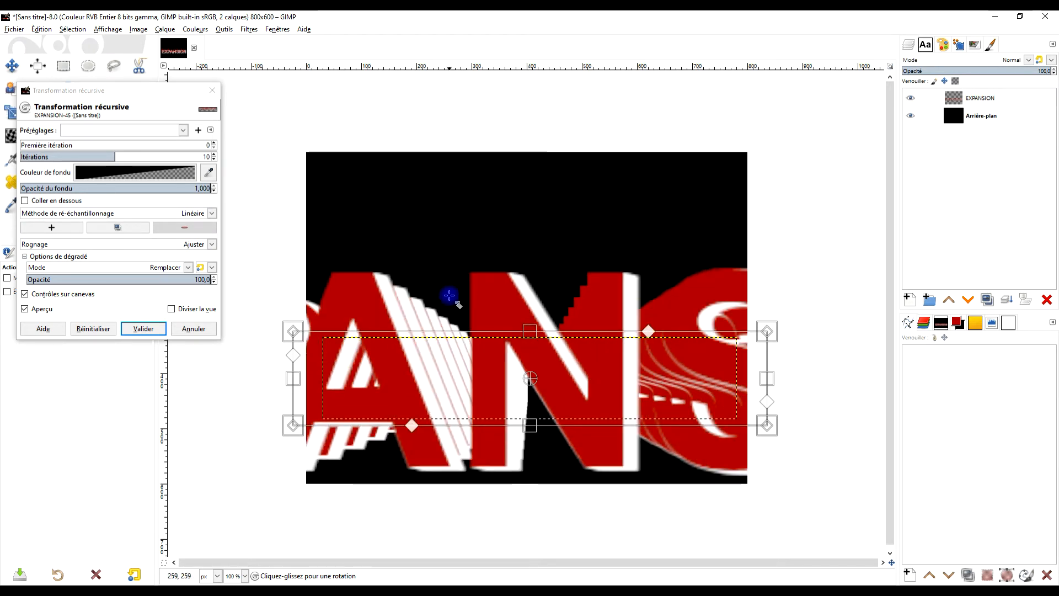
- Set the recursive transform's fade colour to bright red f40000 with an alpha of 3.8
{"action": "left_click", "coordinate": [130, 171]}
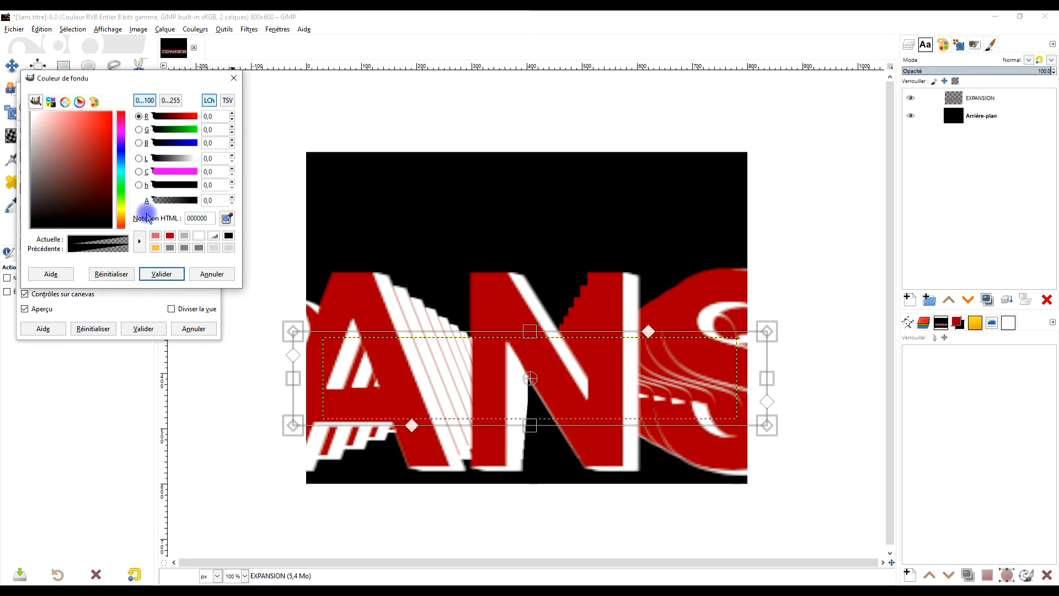
{"action": "left_click", "coordinate": [205, 200]}
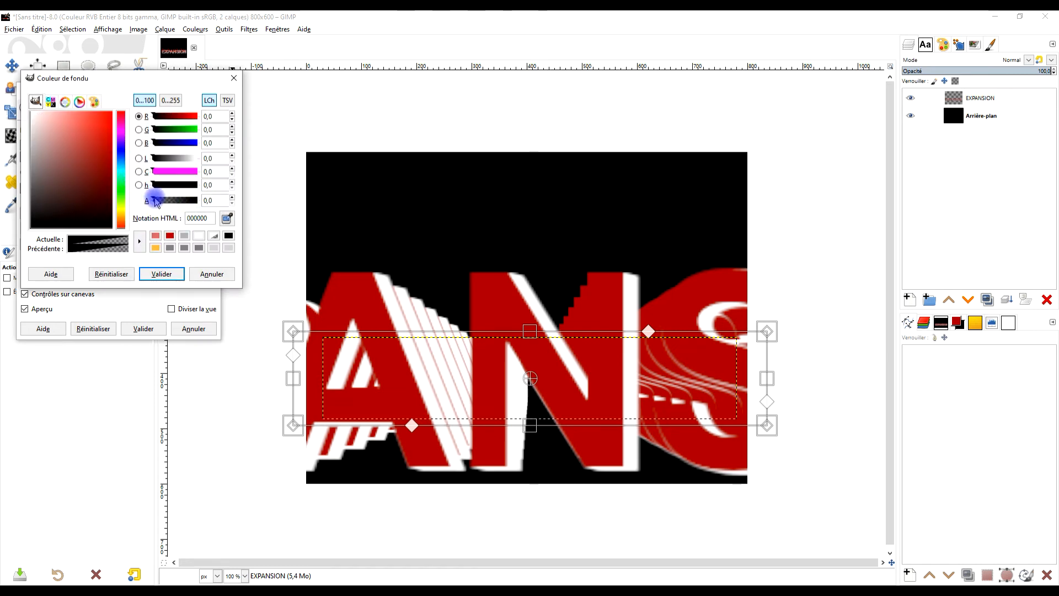
{"action": "left_click", "coordinate": [154, 200]}
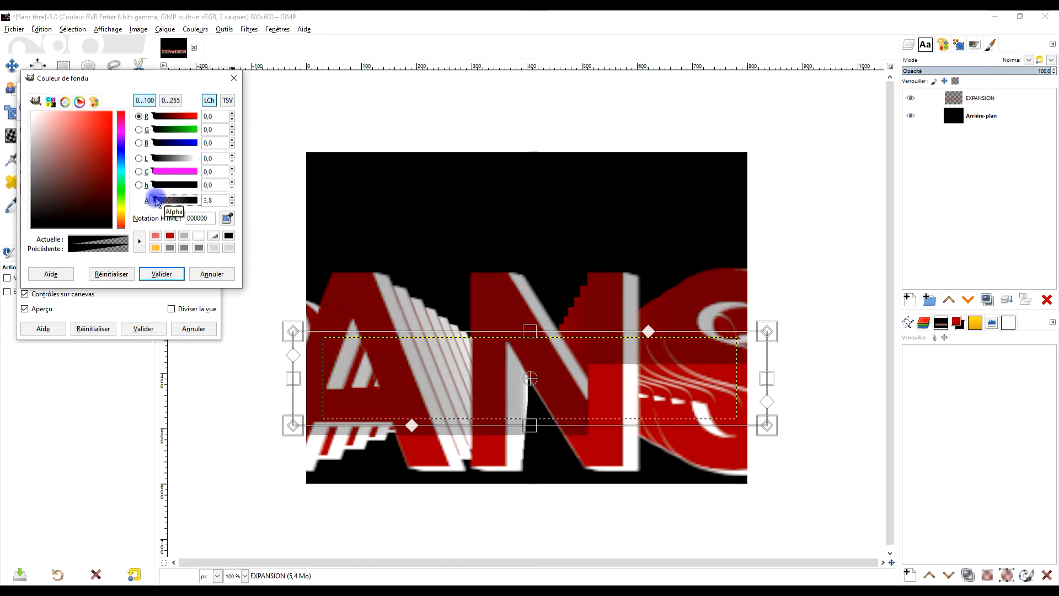
{"action": "left_click_drag", "start_coordinate": [110, 197], "coordinate": [102, 139]}
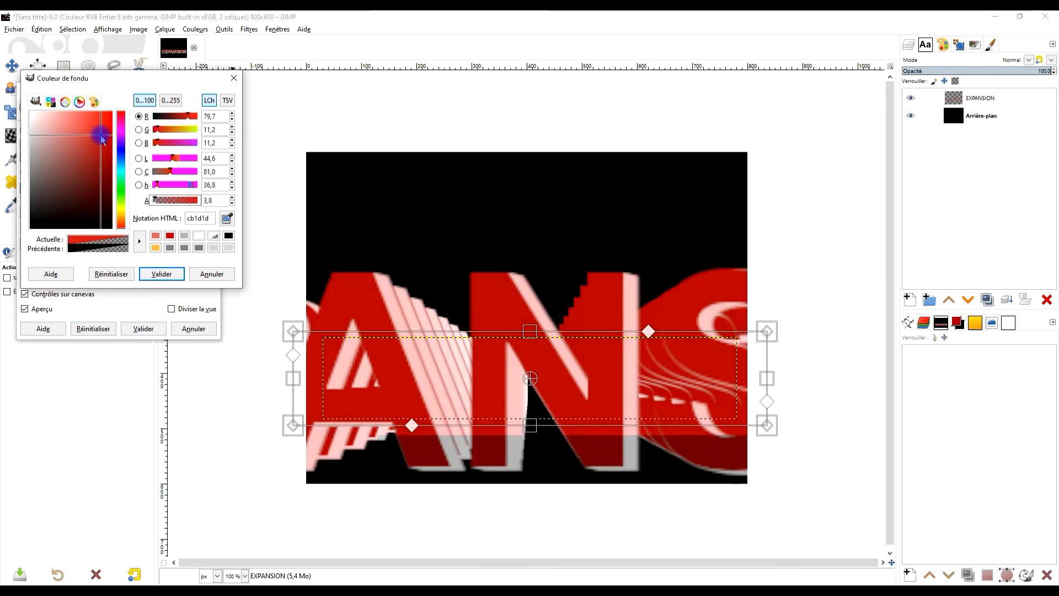
{"action": "left_click_drag", "start_coordinate": [101, 139], "coordinate": [96, 142]}
{"action": "left_click_drag", "start_coordinate": [156, 205], "coordinate": [155, 204]}
{"action": "left_click_drag", "start_coordinate": [85, 139], "coordinate": [112, 111]}
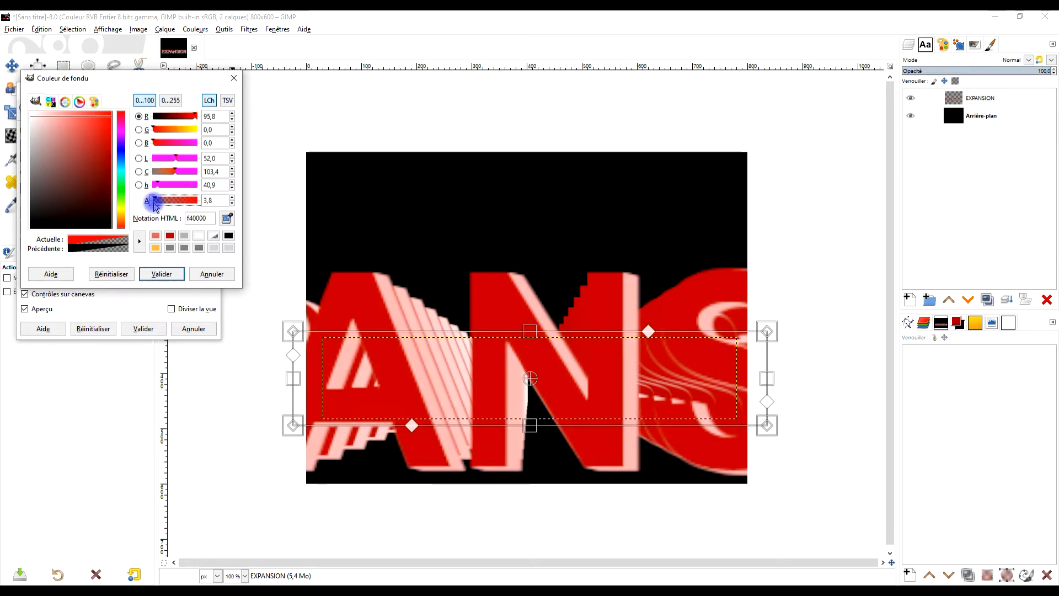
- Lower the fade colour's alpha to 1.5, accept the colour and apply the recursive transform
{"action": "left_click", "coordinate": [155, 206]}
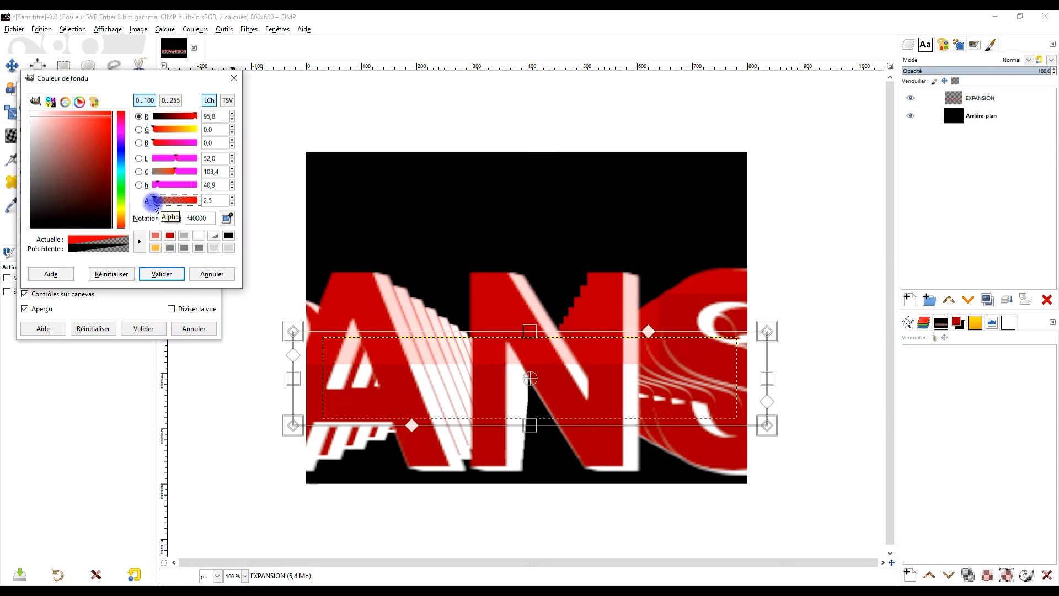
{"action": "left_click", "coordinate": [232, 204]}
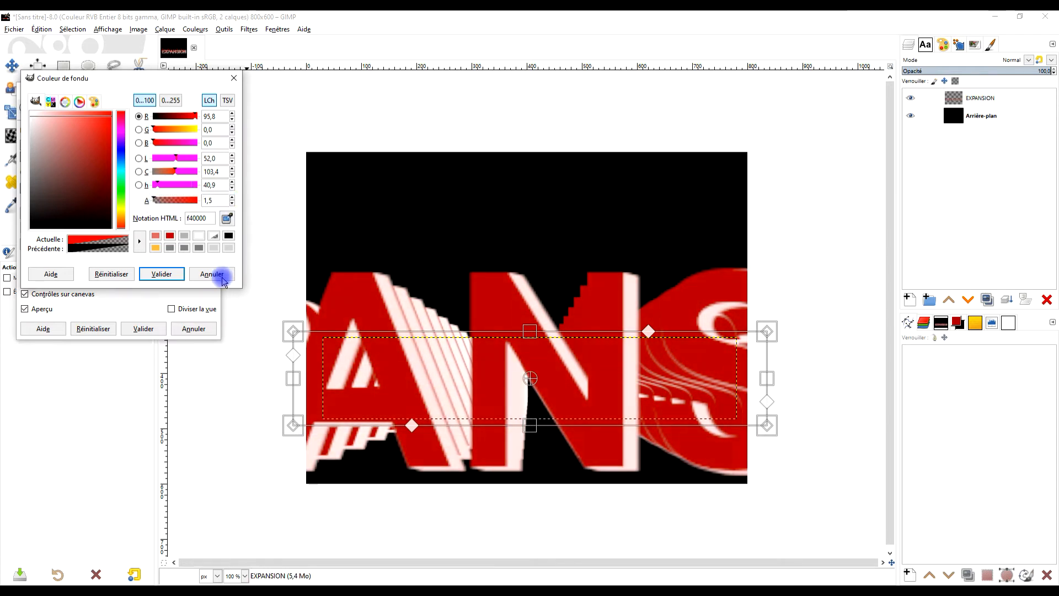
{"action": "left_click", "coordinate": [162, 274]}
{"action": "left_click", "coordinate": [140, 328]}
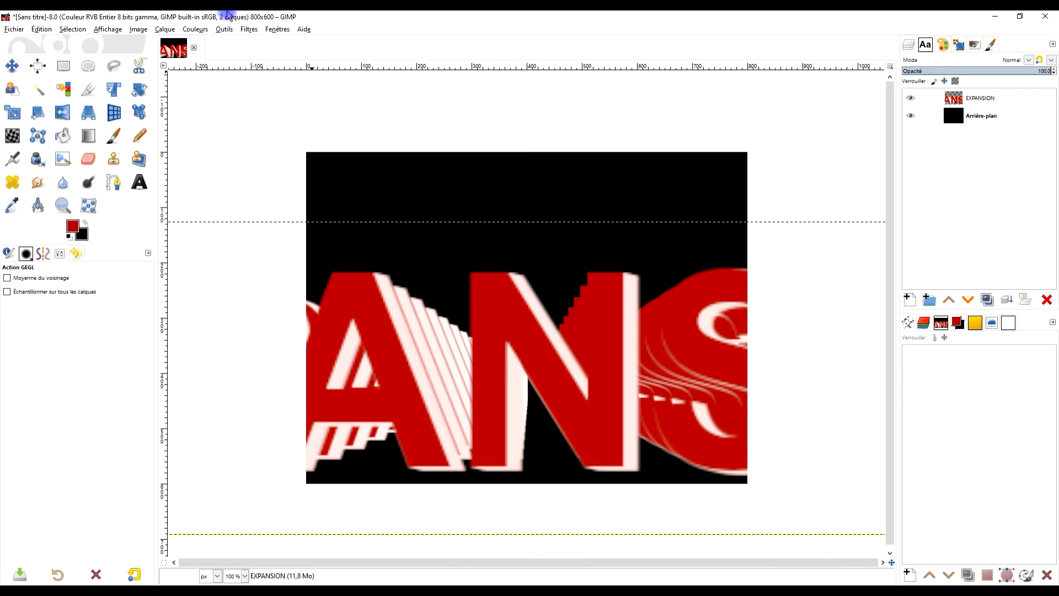
{"action": "scroll", "coordinate": [451, 303], "scroll_direction": "down", "scroll_amount": 4}
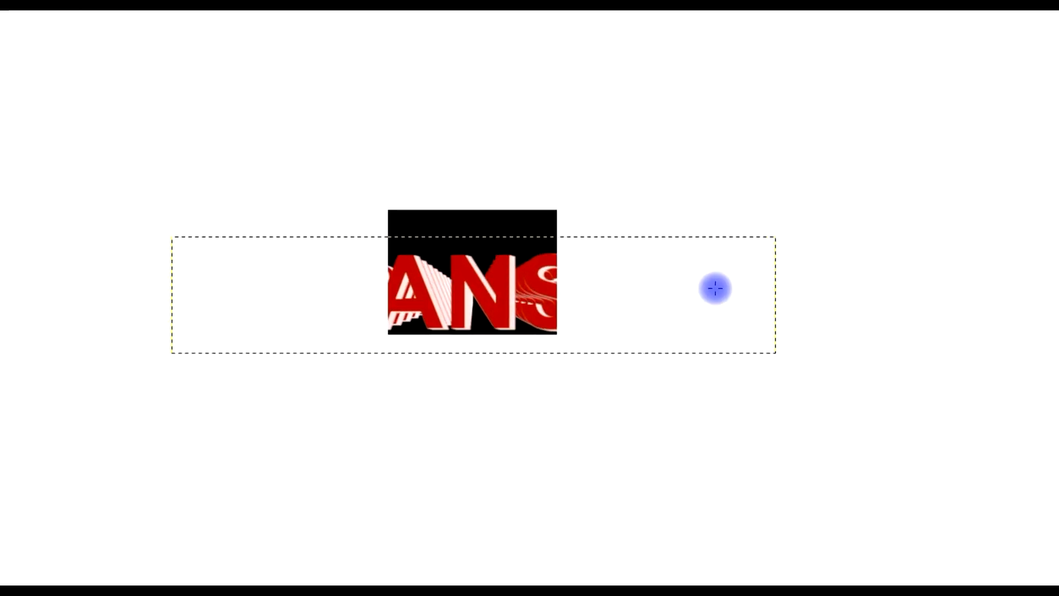
- Fit the canvas to all layers and expand the Arrière-plan layer to the image dimensions
{"action": "scroll", "coordinate": [609, 302], "scroll_direction": "up", "scroll_amount": 1}
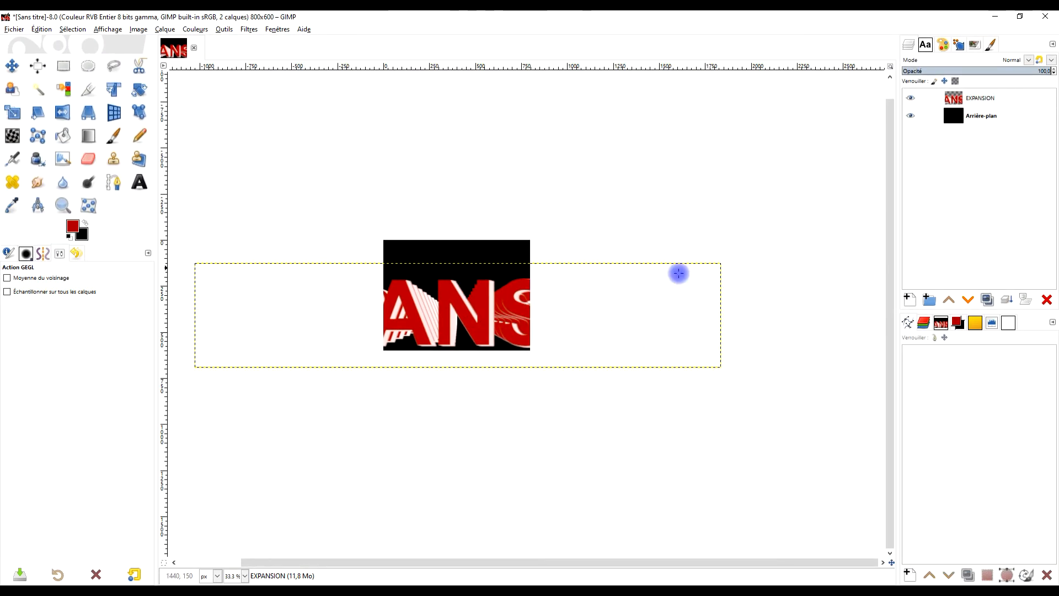
{"action": "left_click", "coordinate": [134, 31]}
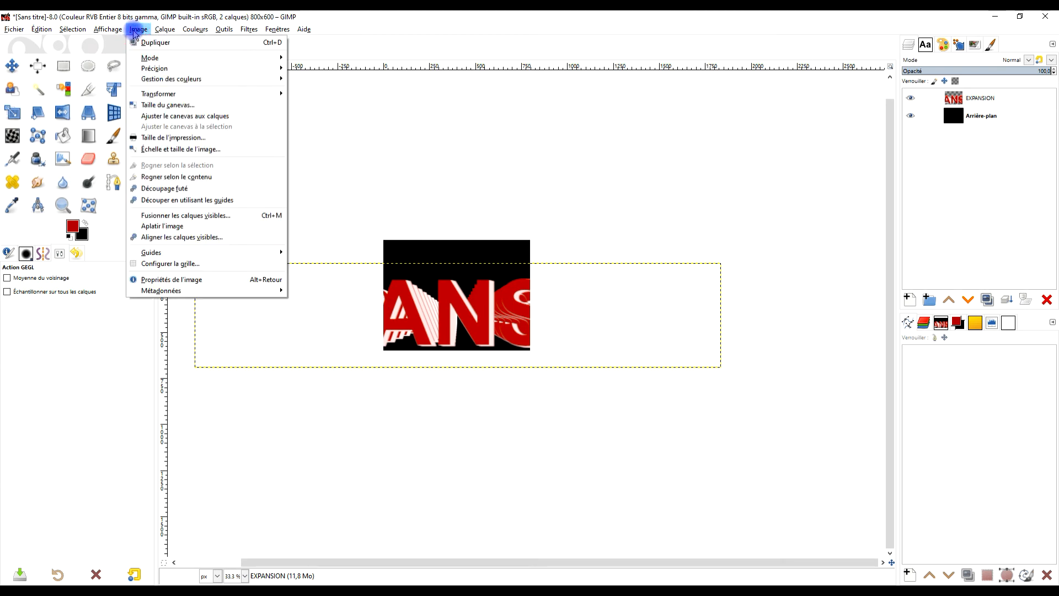
{"action": "left_click", "coordinate": [212, 117]}
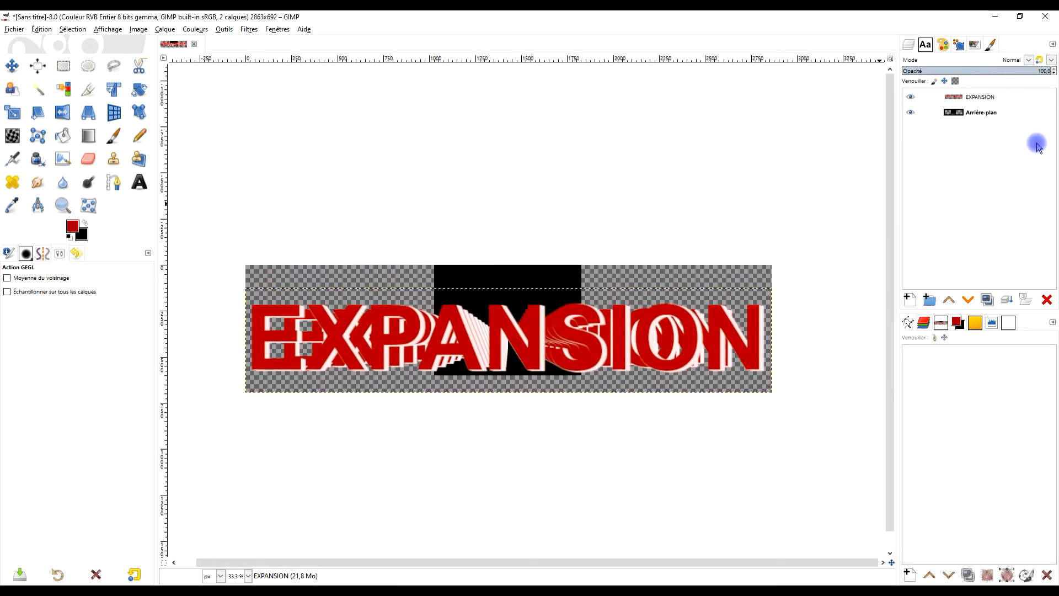
{"action": "left_click", "coordinate": [960, 116]}
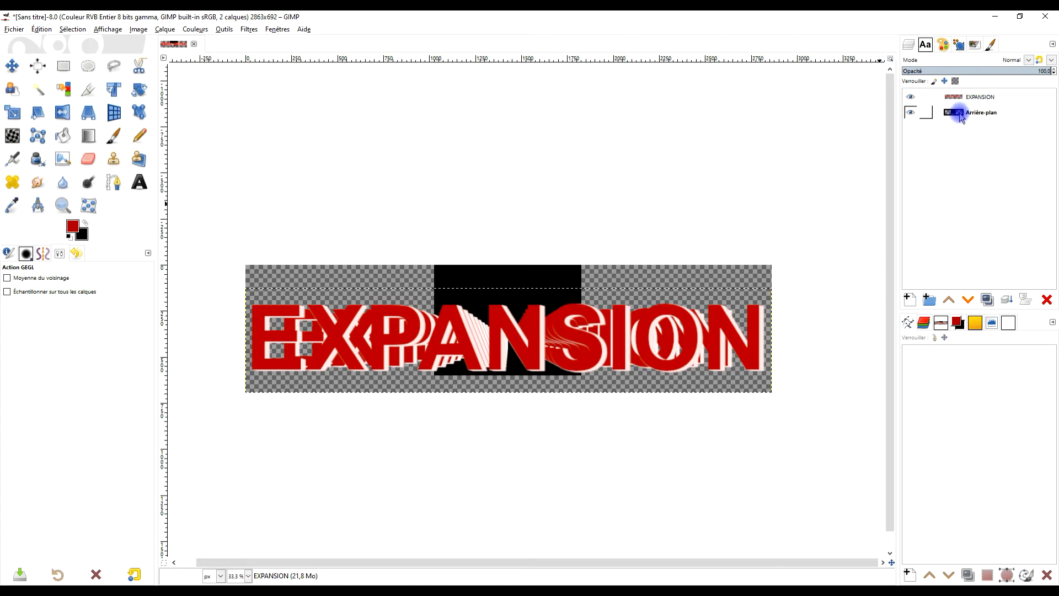
{"action": "right_click", "coordinate": [959, 116]}
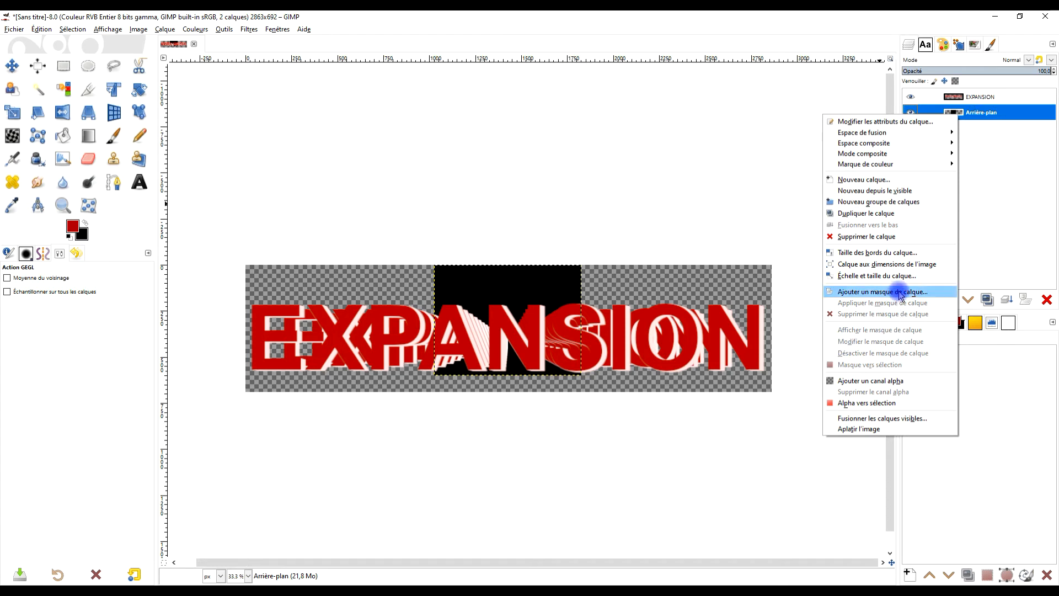
{"action": "left_click", "coordinate": [918, 268]}
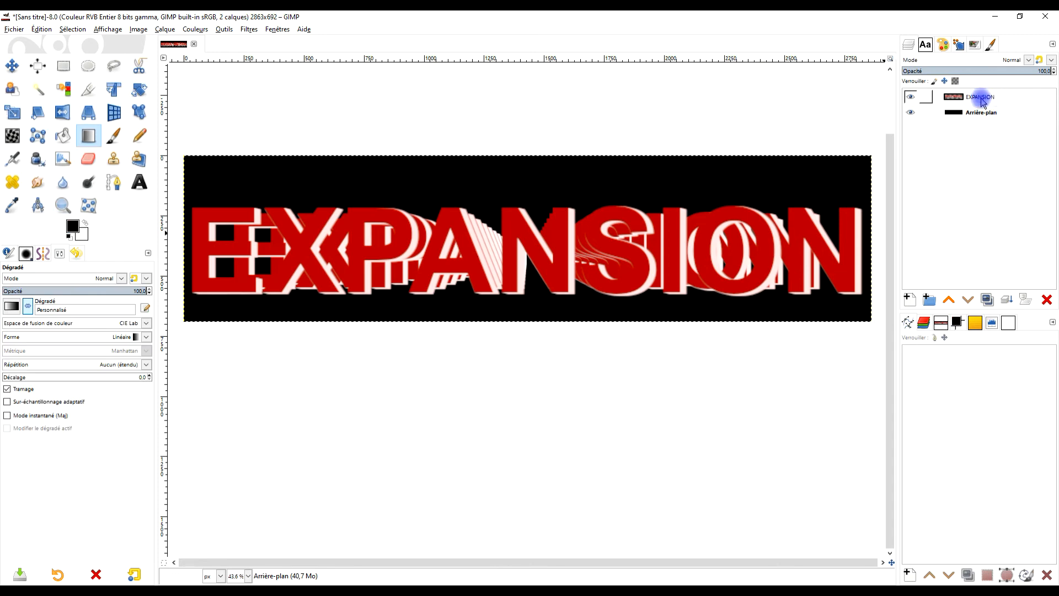
- Duplicate the EXPANSION layer and flip the copy vertically
{"action": "left_click", "coordinate": [982, 97]}
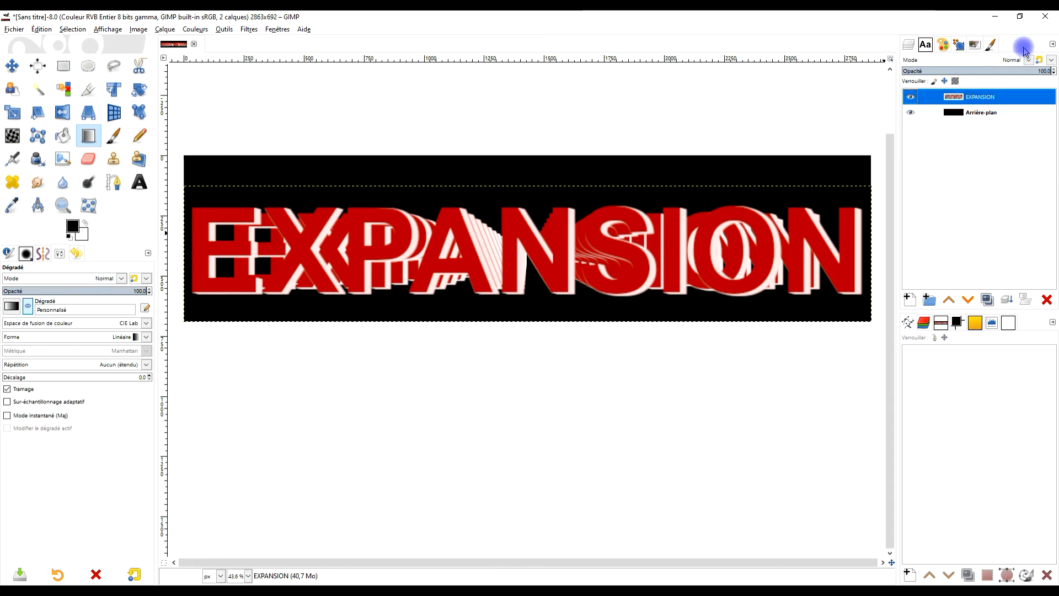
{"action": "left_click", "coordinate": [986, 299]}
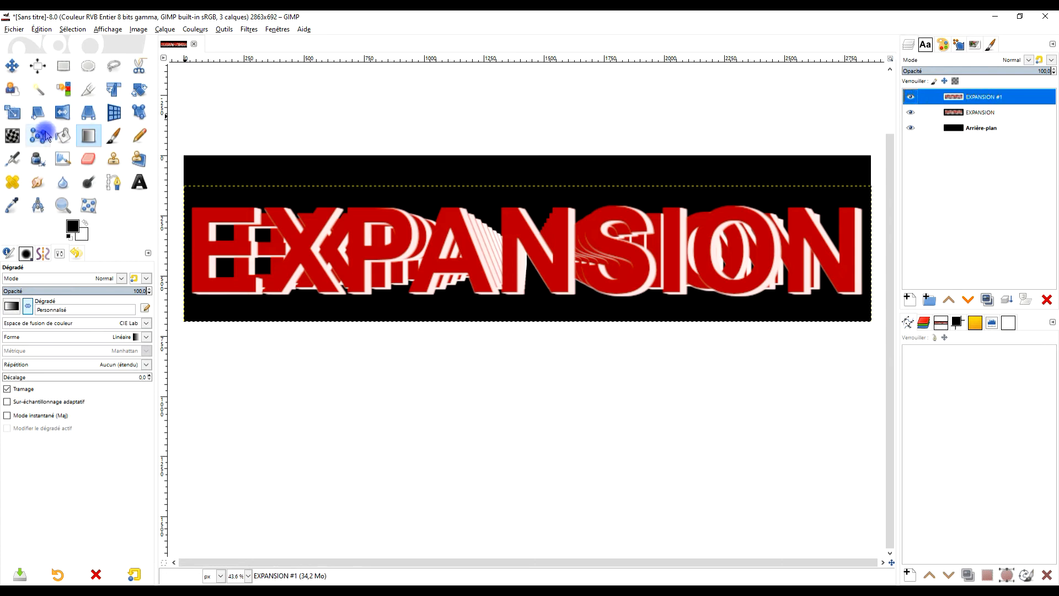
{"action": "left_click", "coordinate": [61, 115]}
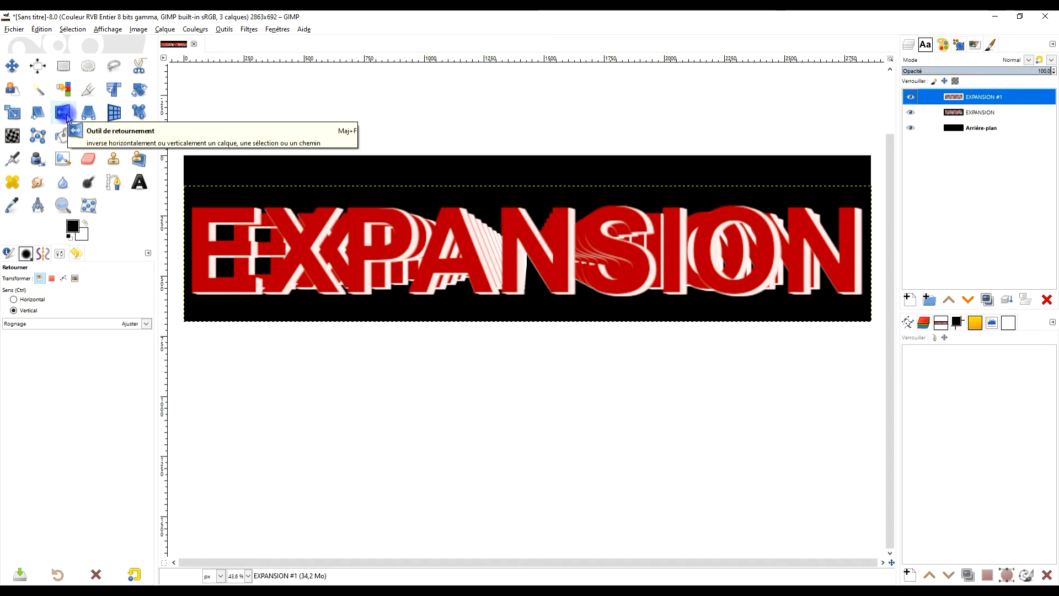
{"action": "left_click", "coordinate": [523, 255]}
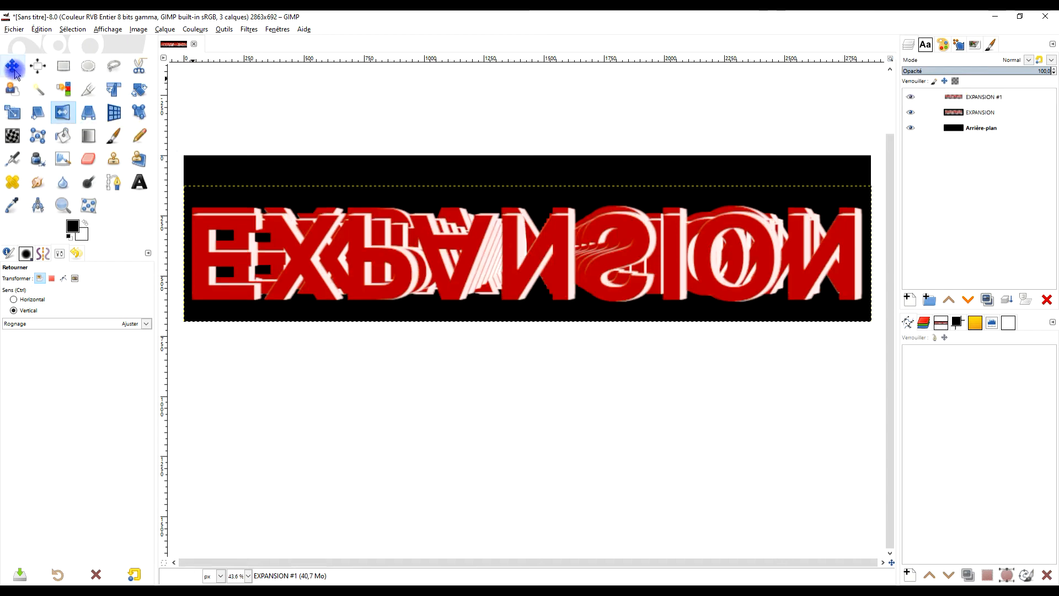
- Move the flipped copy straight down so it mirrors the text from its base, and set its opacity to 21
{"action": "left_click", "coordinate": [12, 67]}
{"action": "left_click_drag", "start_coordinate": [568, 253], "coordinate": [568, 336]}
{"action": "left_click", "coordinate": [1002, 95]}
{"action": "left_click", "coordinate": [911, 97]}
{"action": "left_click", "coordinate": [911, 97]}
{"action": "left_click_drag", "start_coordinate": [1012, 68], "coordinate": [934, 70]}
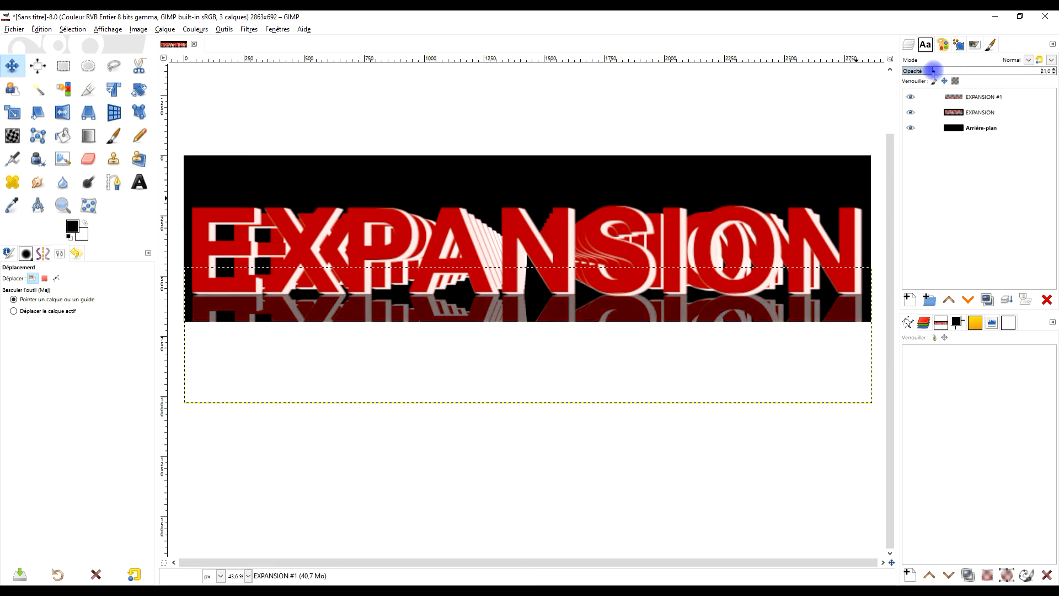
- Rename the flipped copy REFLET and lower it beneath the EXPANSION layer
{"action": "double_click", "coordinate": [979, 97]}
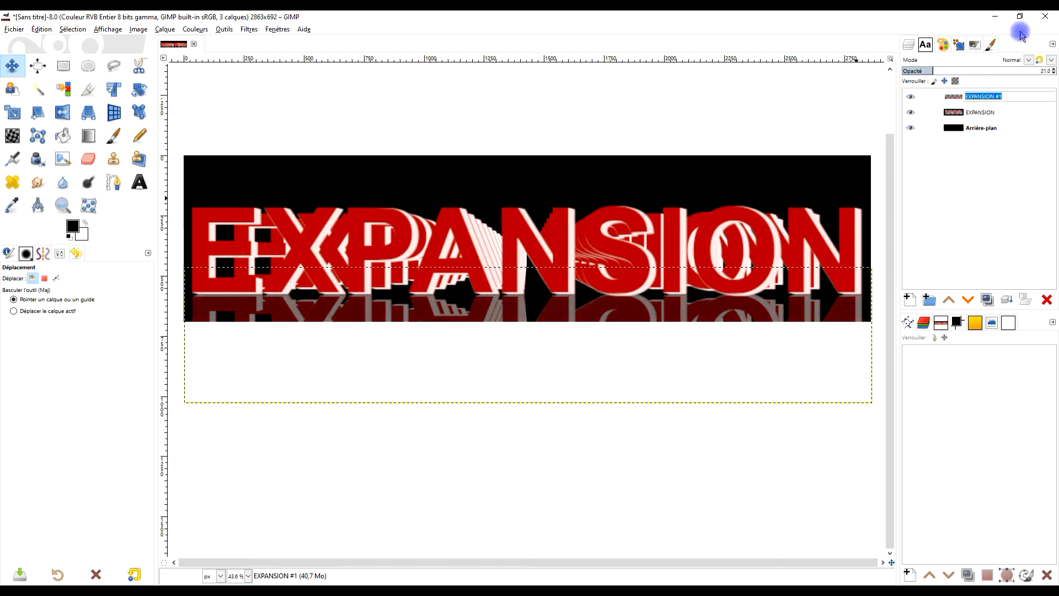
{"action": "type", "text": "RE"}
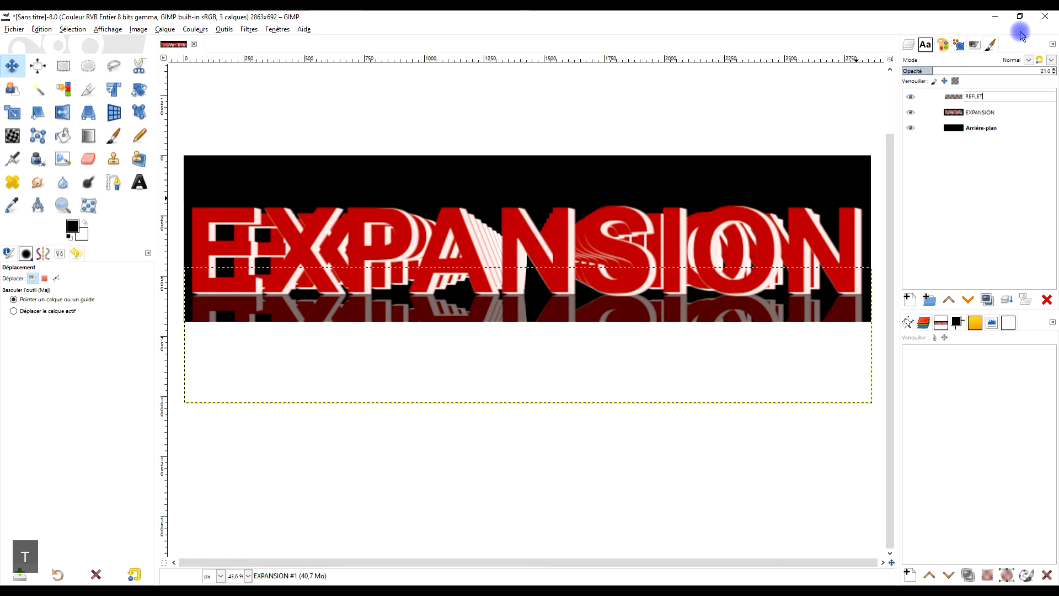
{"action": "type", "text": "FLET"}
{"action": "key", "text": "Return"}
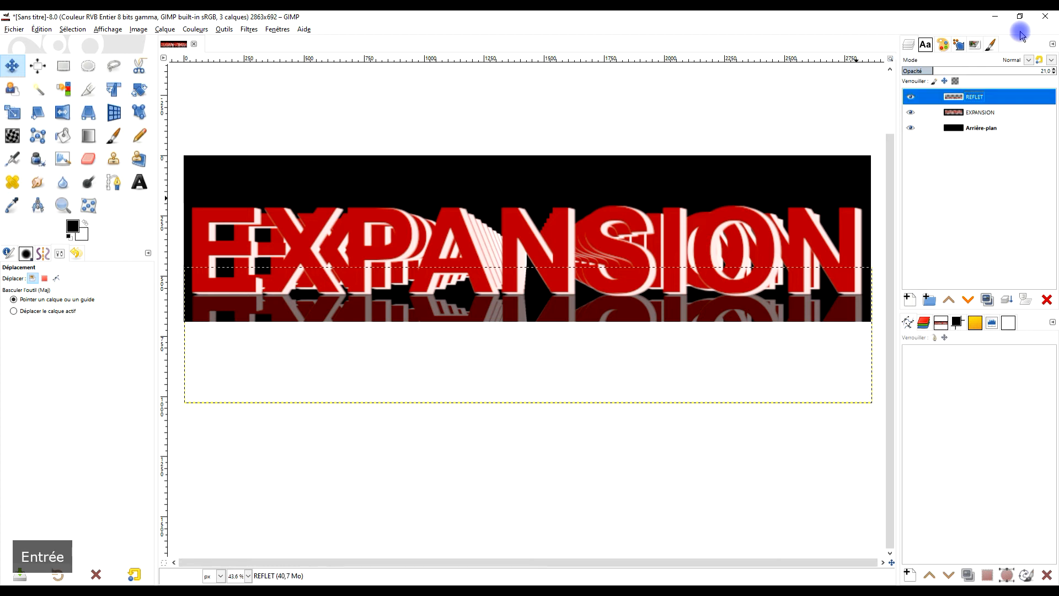
{"action": "left_click", "coordinate": [968, 299]}
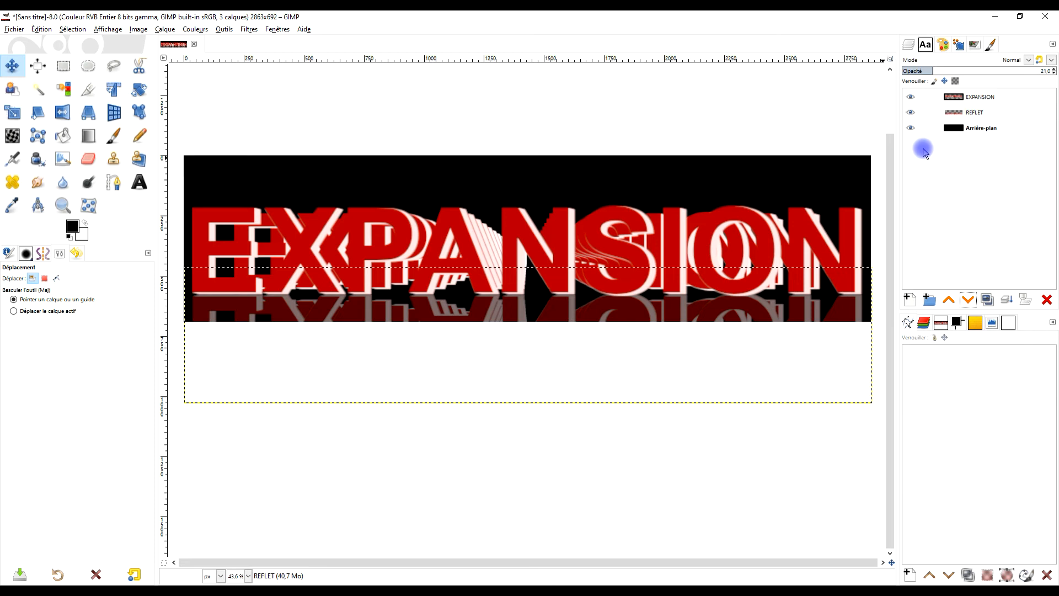
- Draw a near-vertical linear gradient on the Arrière-plan layer, white above and black below, using the PP vers AP (RVB) gradient
{"action": "left_click", "coordinate": [975, 128]}
{"action": "left_click", "coordinate": [89, 136]}
{"action": "left_click_drag", "start_coordinate": [534, 167], "coordinate": [532, 270]}
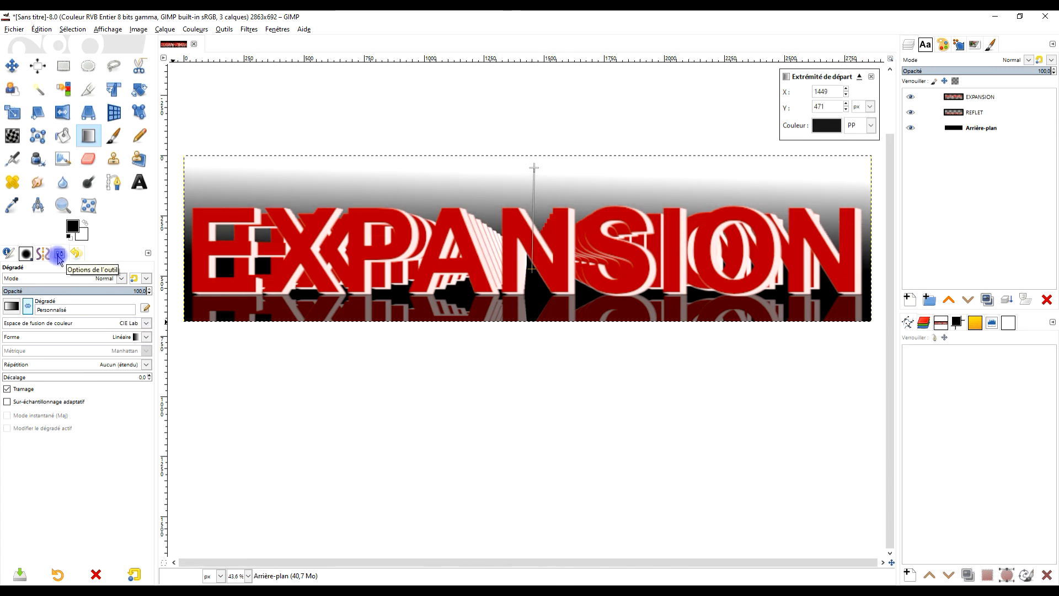
{"action": "left_click", "coordinate": [138, 342]}
{"action": "left_click", "coordinate": [88, 347]}
{"action": "left_click", "coordinate": [16, 306]}
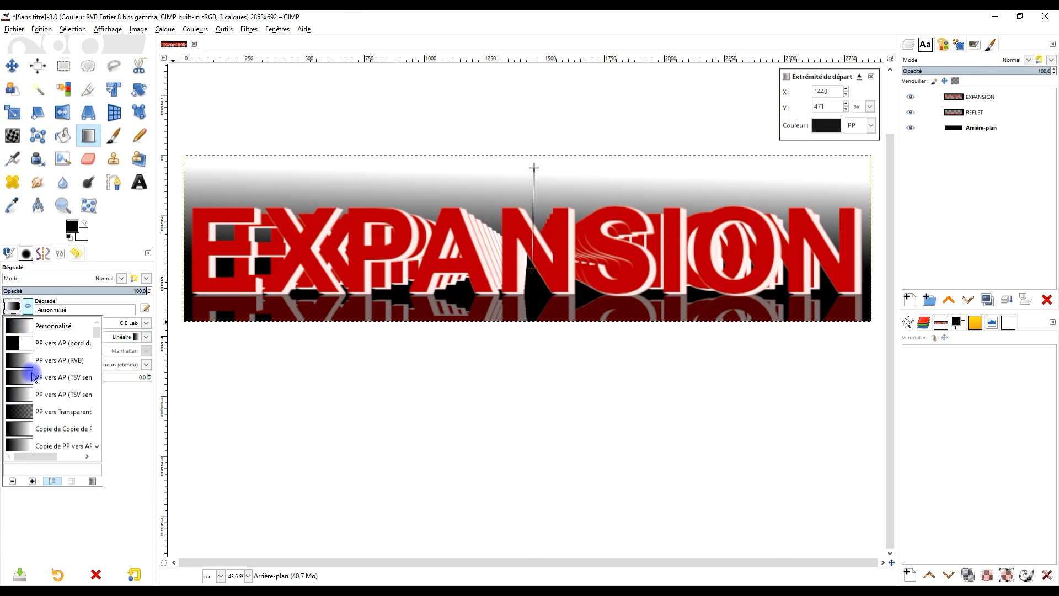
{"action": "left_click", "coordinate": [20, 361]}
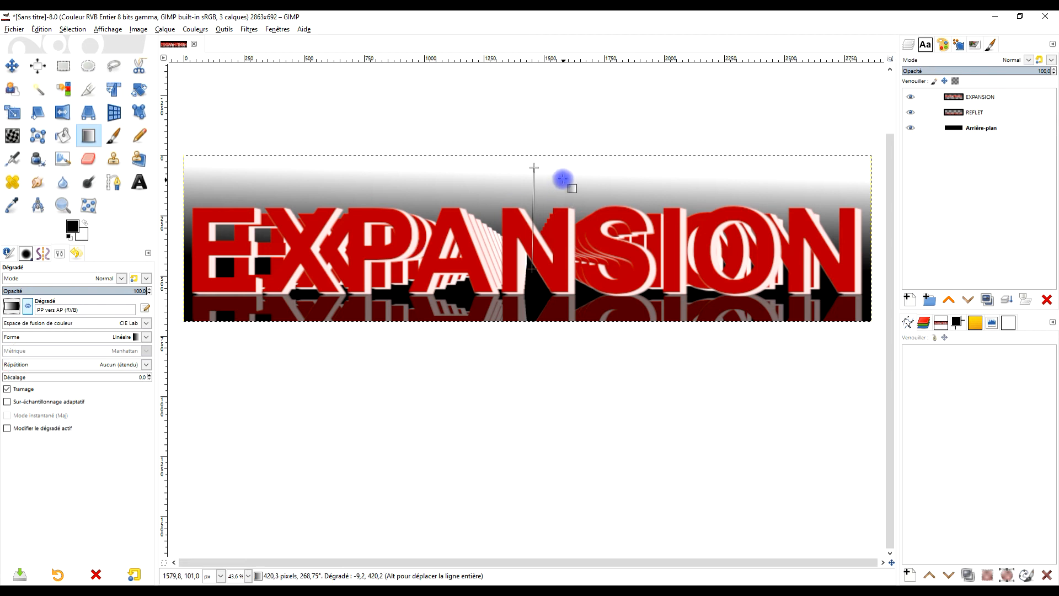
- Move the gradient's start point down to about Y 560 px and set its colour to mid grey
{"action": "left_click_drag", "start_coordinate": [530, 269], "coordinate": [533, 282]}
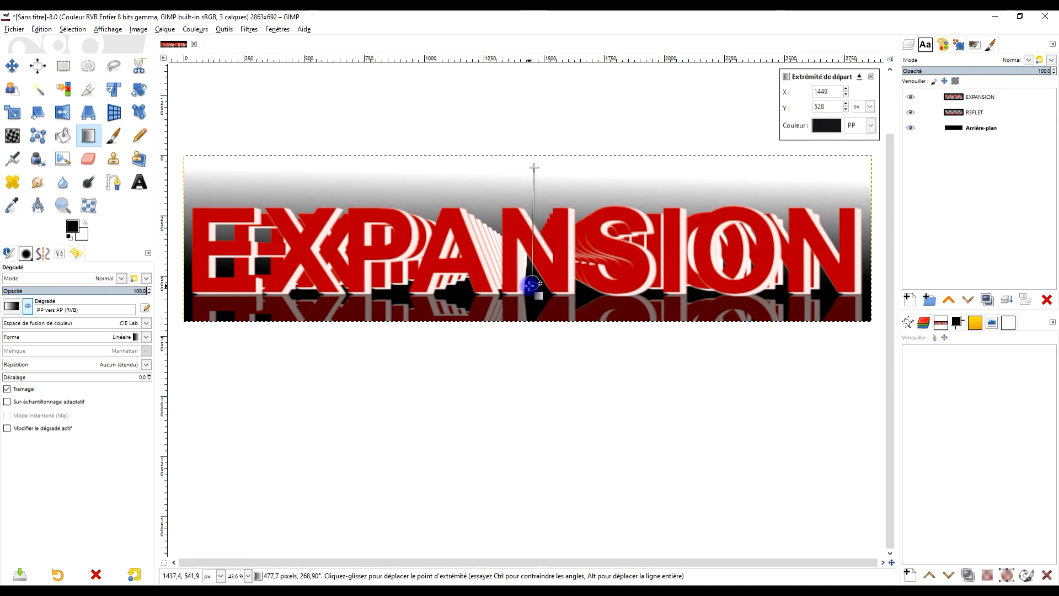
{"action": "left_click_drag", "start_coordinate": [531, 284], "coordinate": [539, 293]}
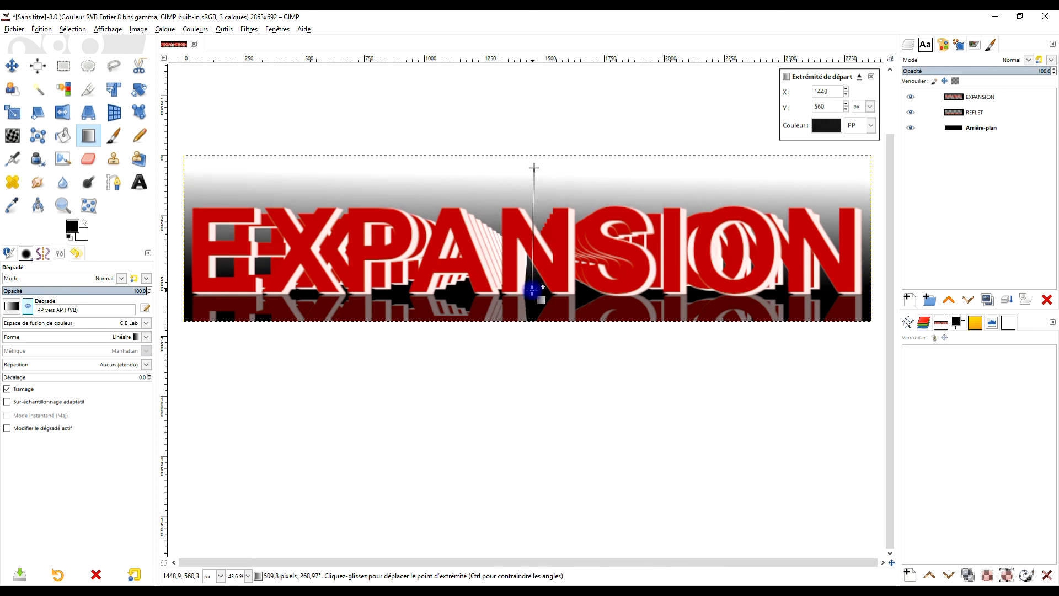
{"action": "left_click", "coordinate": [824, 127]}
{"action": "left_click_drag", "start_coordinate": [727, 135], "coordinate": [711, 130]}
{"action": "left_click", "coordinate": [852, 226]}
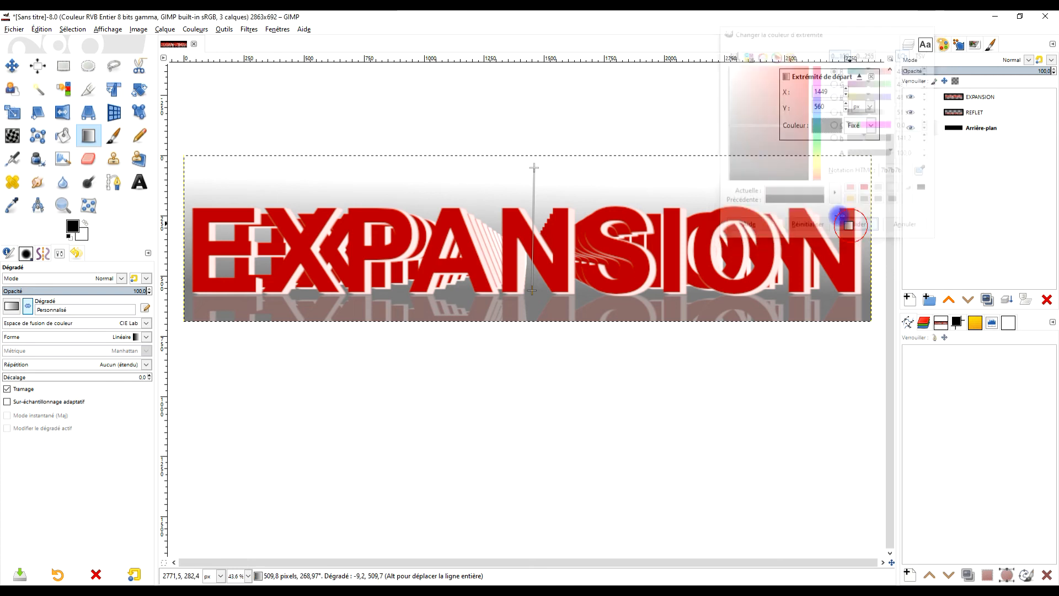
- Set the gradient's end colour to light grey dfdfdf and apply the gradient with its start point moved to about X 1458, Y 572 px
{"action": "left_click", "coordinate": [533, 167]}
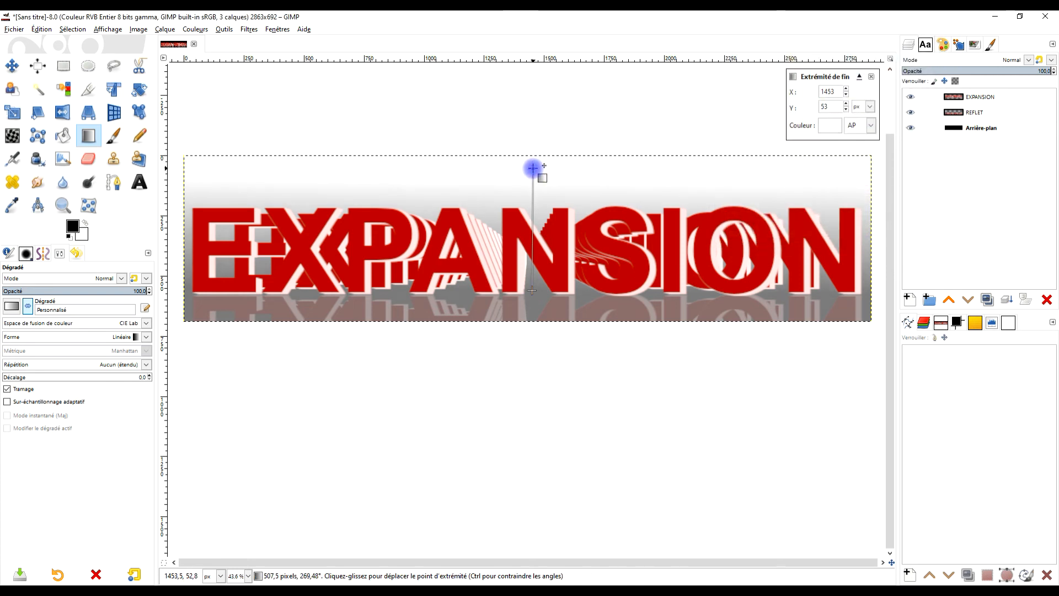
{"action": "left_click", "coordinate": [826, 126]}
{"action": "mouse_move", "coordinate": [747, 88]}
{"action": "left_mouse_down"}
{"action": "mouse_move", "coordinate": [733, 99]}
{"action": "mouse_move", "coordinate": [730, 86]}
{"action": "left_mouse_up"}
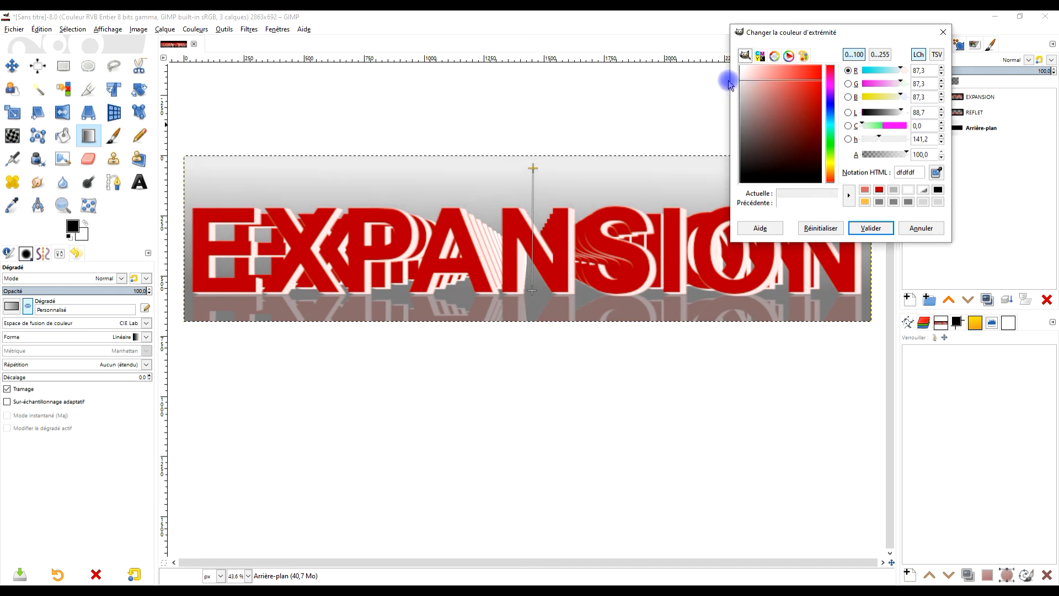
{"action": "left_click", "coordinate": [869, 228]}
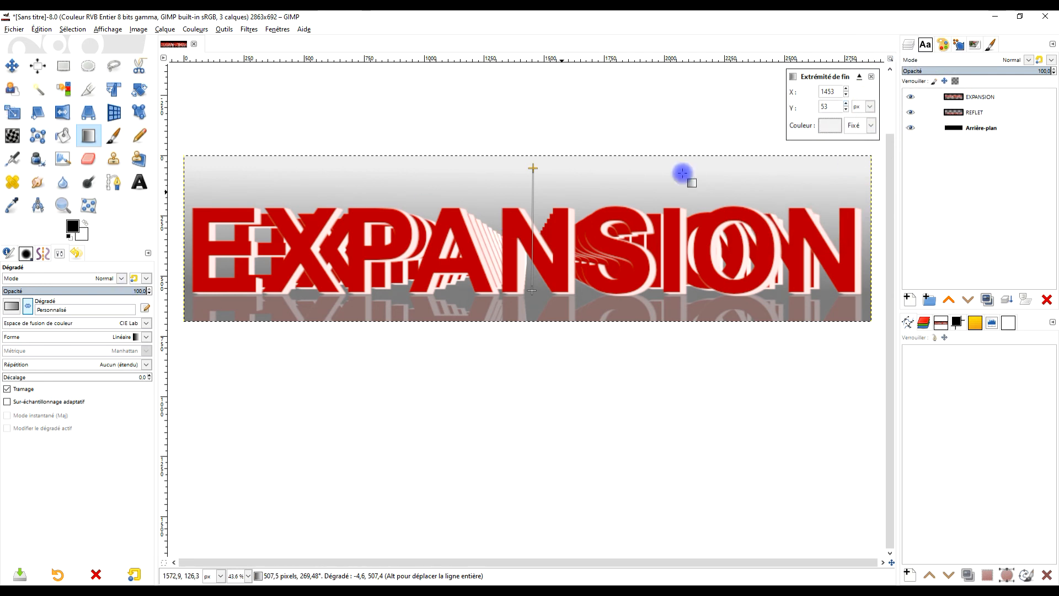
{"action": "left_click_drag", "start_coordinate": [532, 290], "coordinate": [537, 295]}
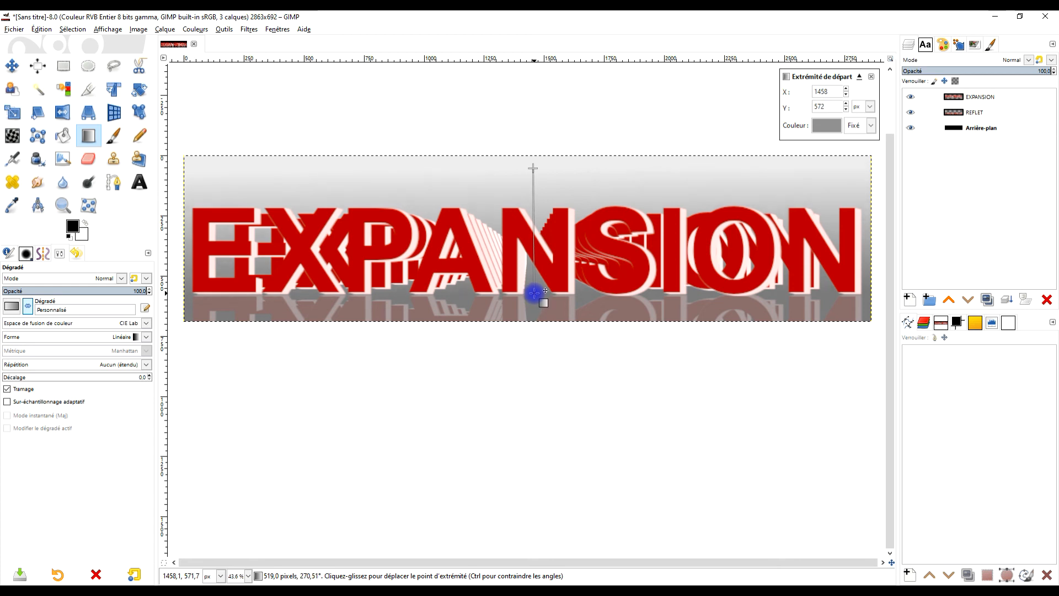
{"action": "key", "text": "Return"}
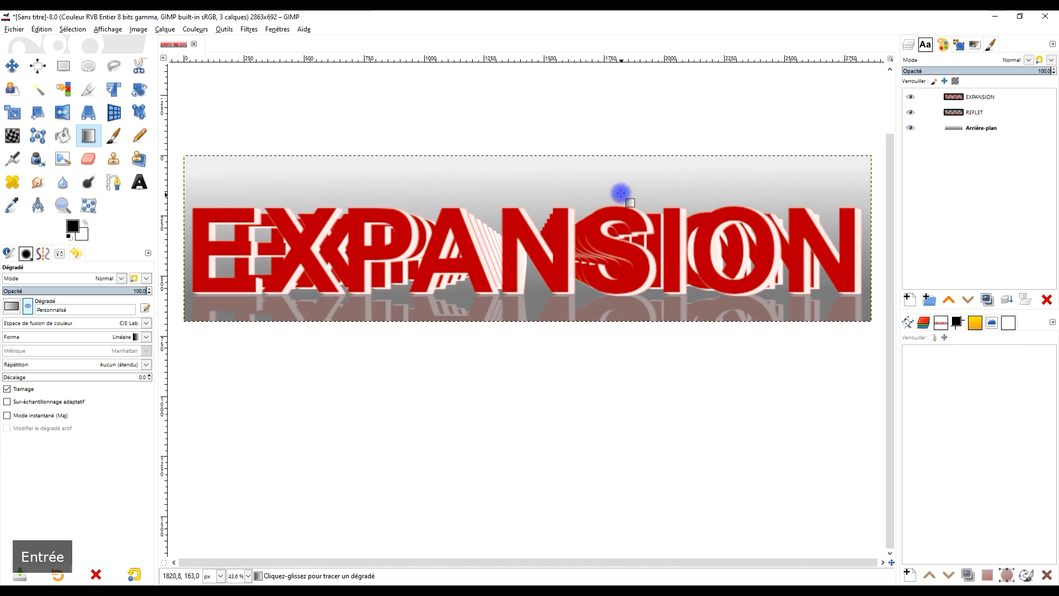
- Apply a Gaussian blur (Flou gaussien) of size 3.50 in X and Y to the REFLET layer
{"action": "left_click", "coordinate": [1017, 110]}
{"action": "left_click", "coordinate": [249, 29]}
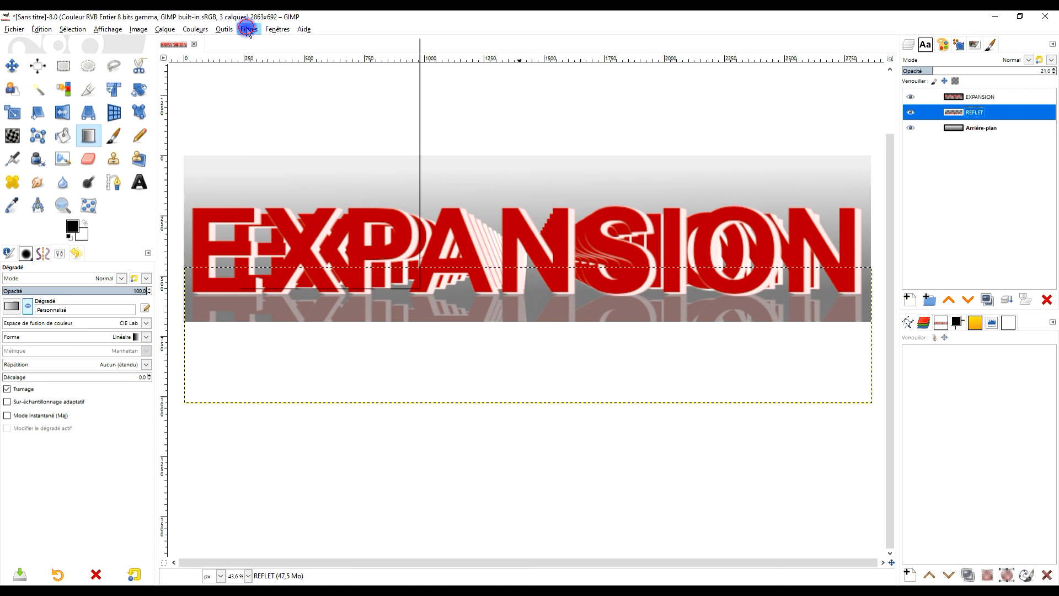
{"action": "mouse_move", "coordinate": [308, 91]}
{"action": "left_click", "coordinate": [443, 105]}
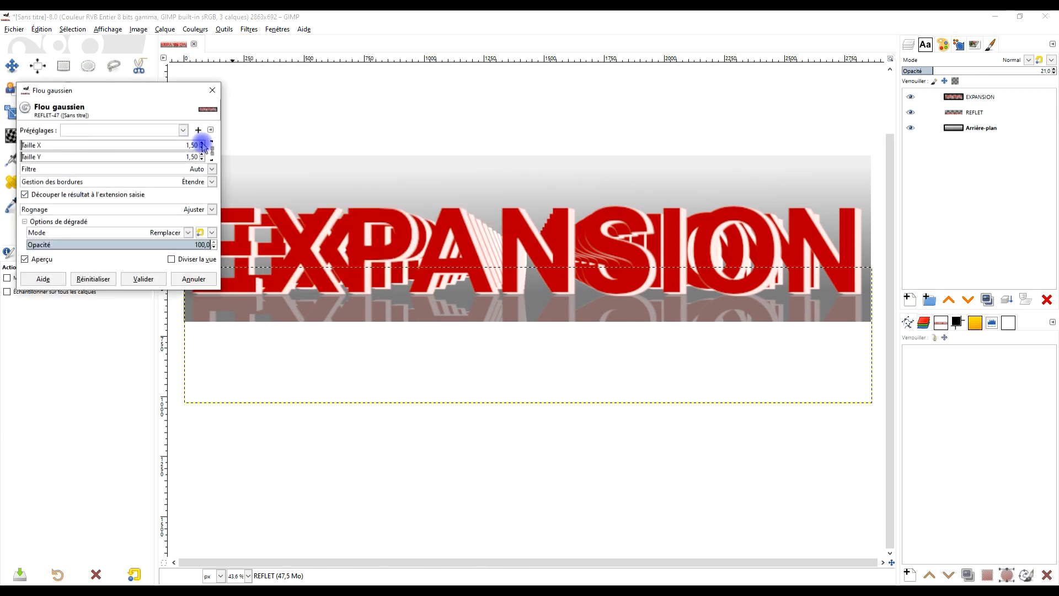
{"action": "left_click", "coordinate": [144, 278]}
- Resize the REFLET layer to the image dimensions and make the Arrière-plan layer active
{"action": "left_click", "coordinate": [973, 113]}
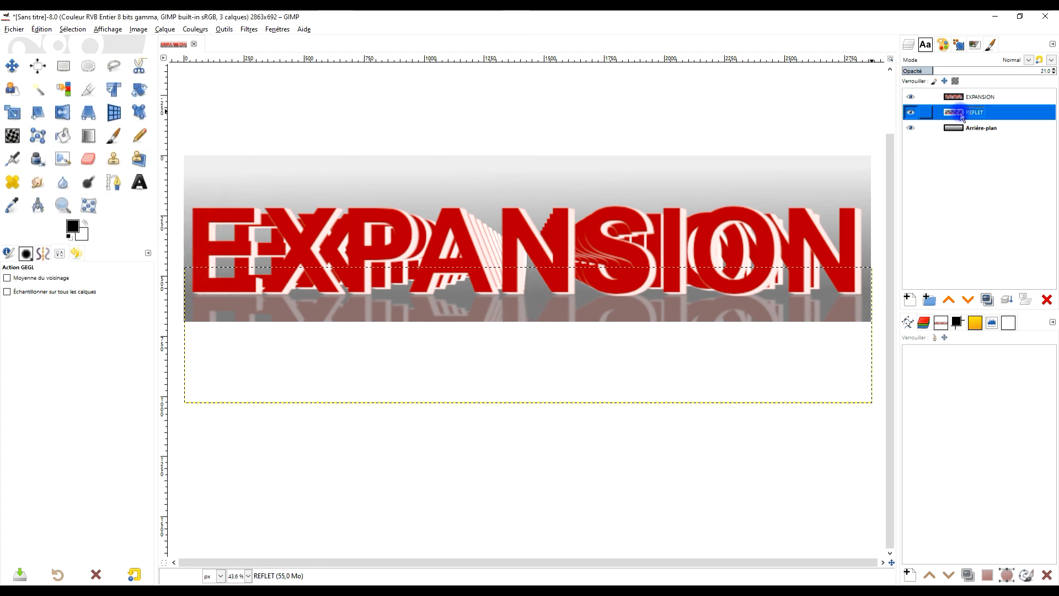
{"action": "right_click", "coordinate": [960, 116]}
{"action": "left_click", "coordinate": [932, 263]}
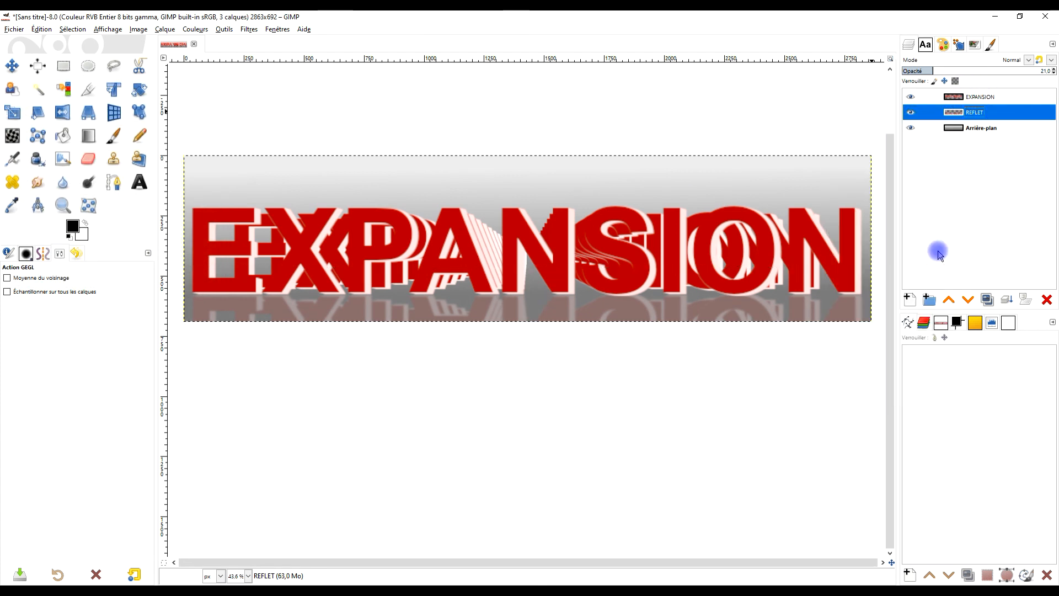
{"action": "left_click", "coordinate": [974, 128]}
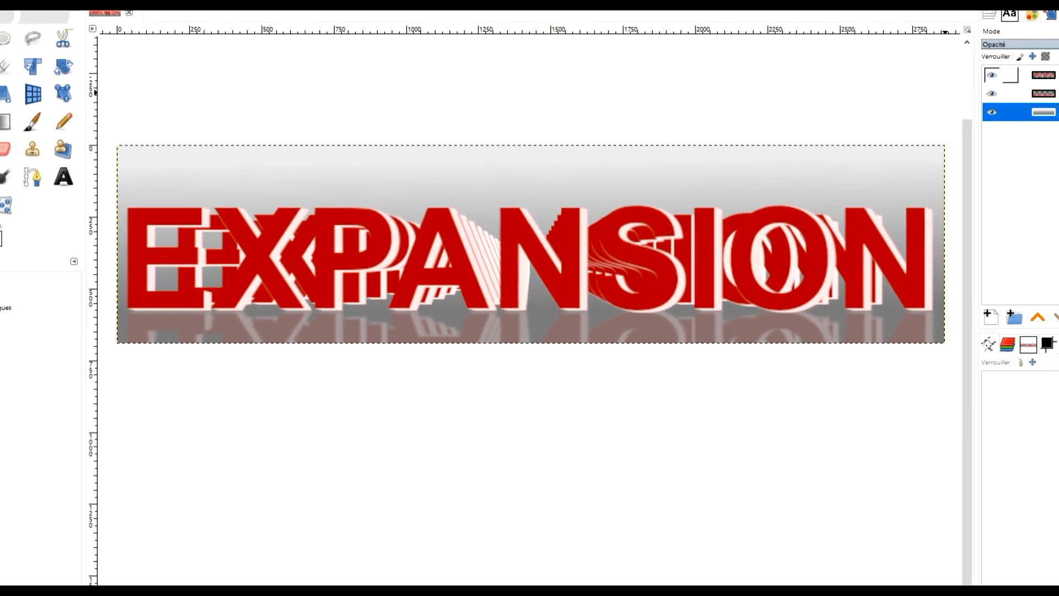